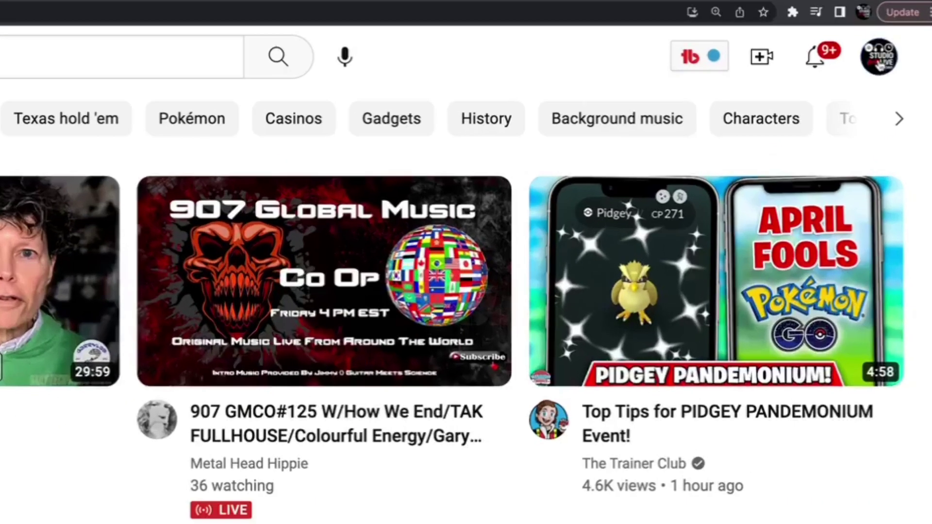
# Go from the account menu into YouTube Studio's Live content and open the podcast stream's details
pyautogui.click(879, 63)
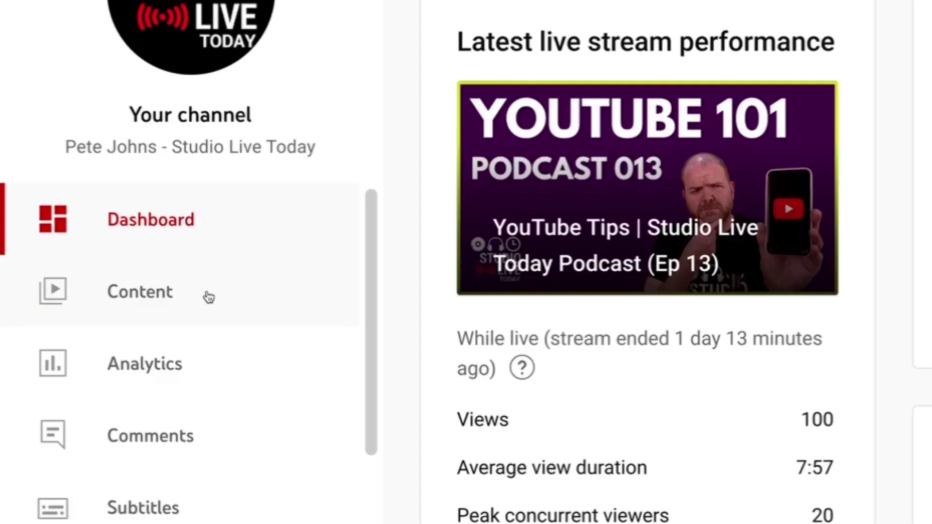
pyautogui.click(208, 297)
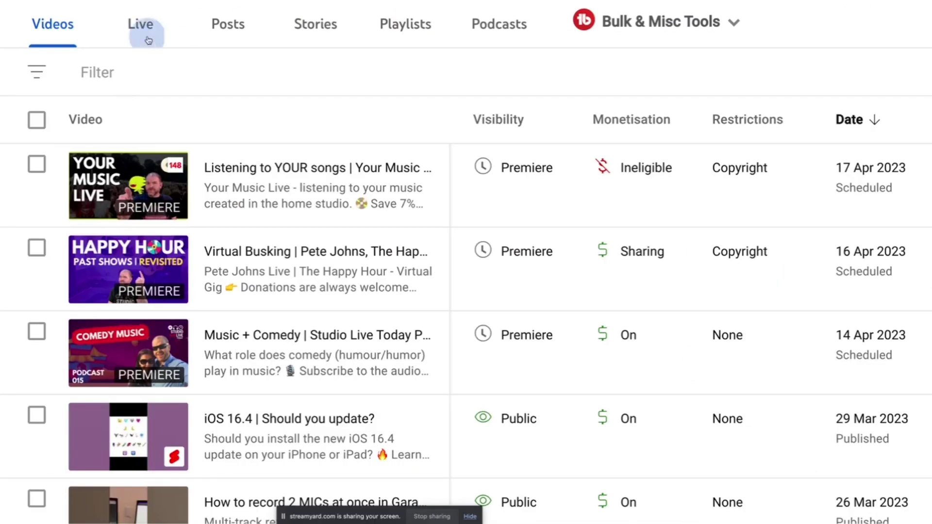
pyautogui.click(148, 40)
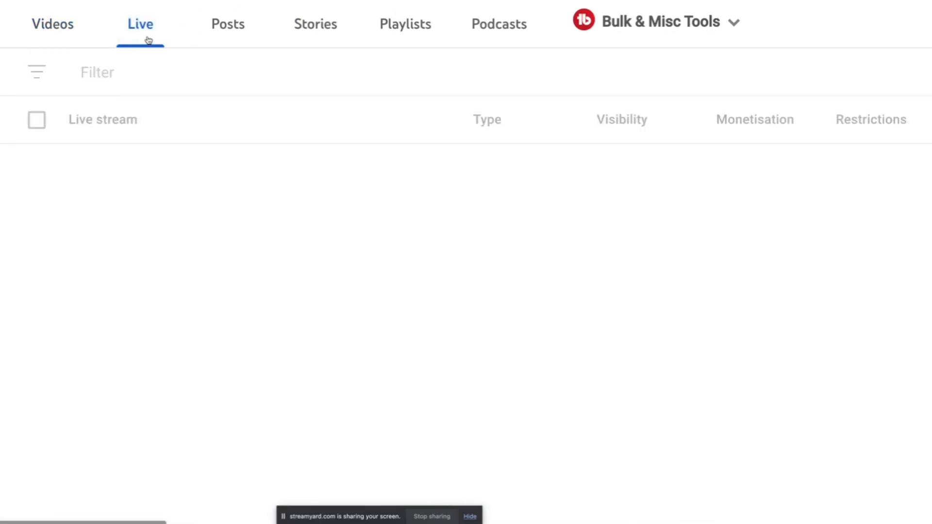
pyautogui.scroll(-4, 227, 261)
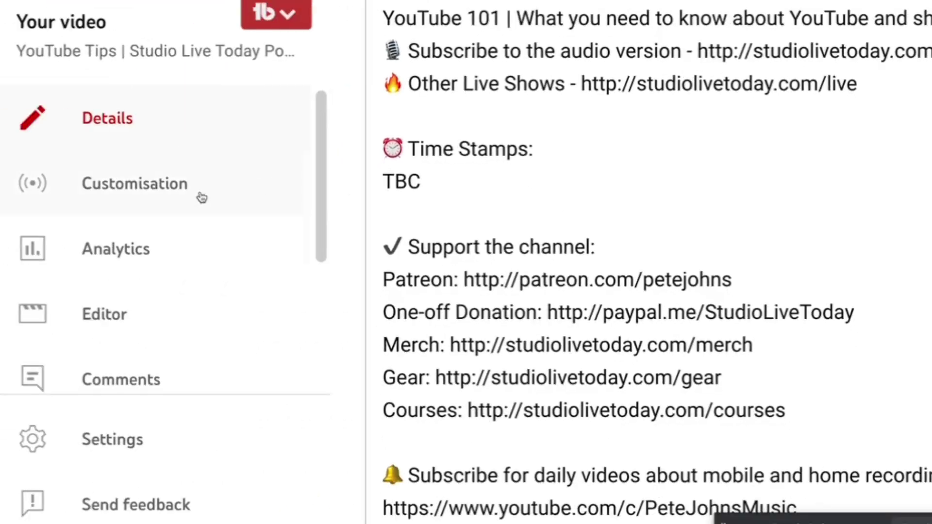
# Open the Editor for the 56:12 podcast replay and look over its editing tools
pyautogui.click(145, 323)
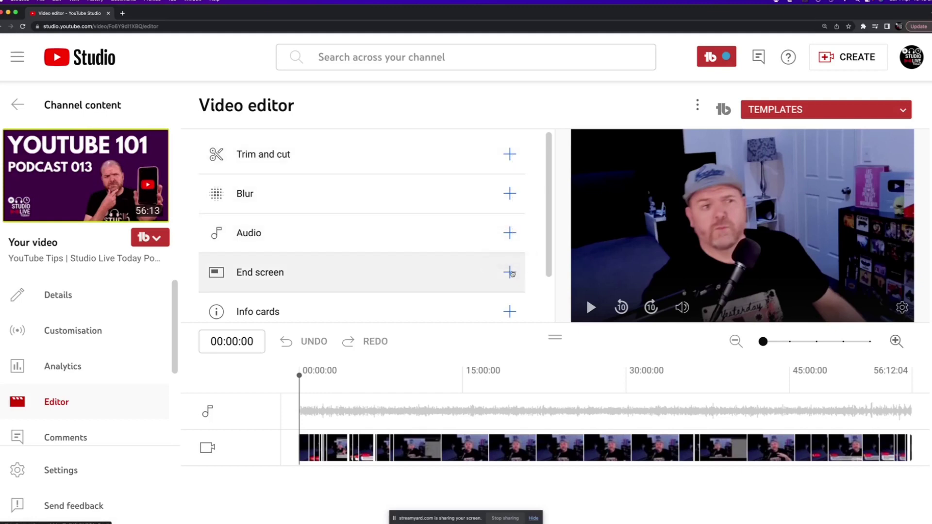
pyautogui.scroll(-1, 510, 311)
pyautogui.scroll(-1, 510, 312)
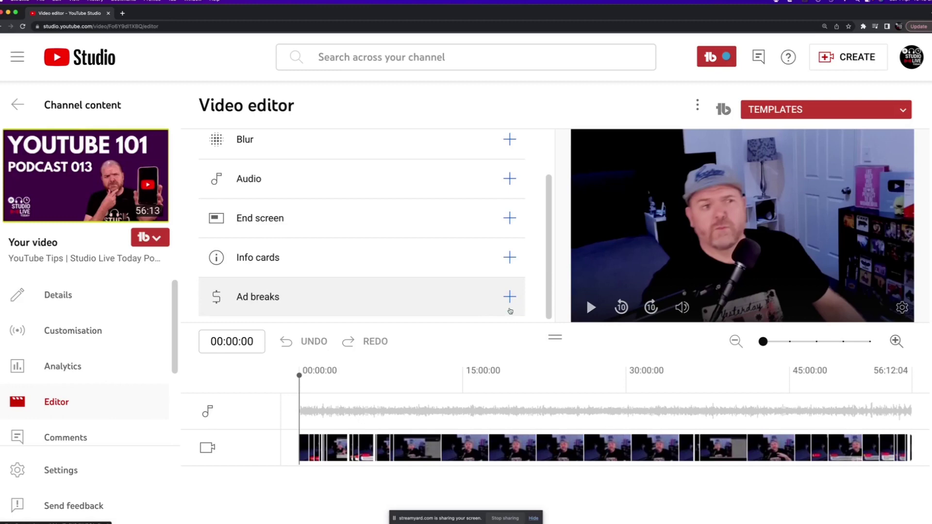
pyautogui.scroll(2, 511, 306)
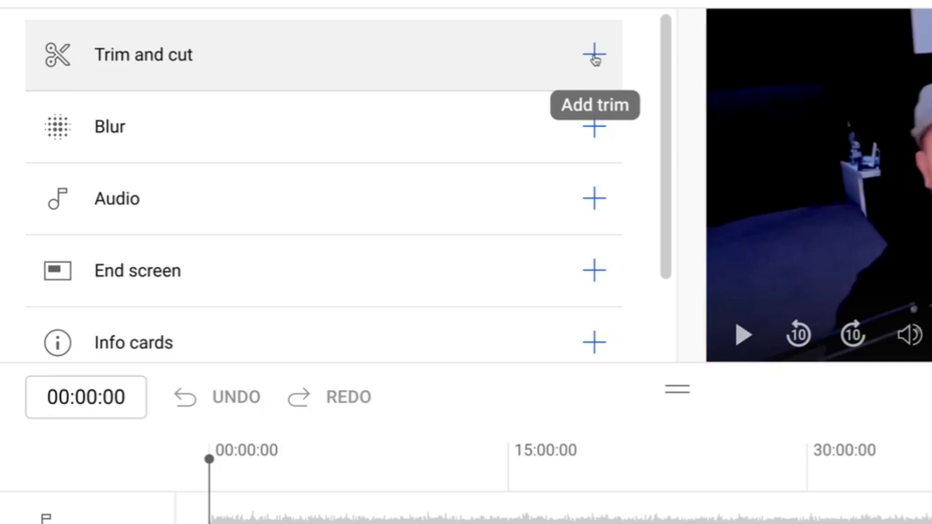
# Enter Trim and cut mode and zoom the timeline into the 07:30–08:06 range
pyautogui.click(510, 154)
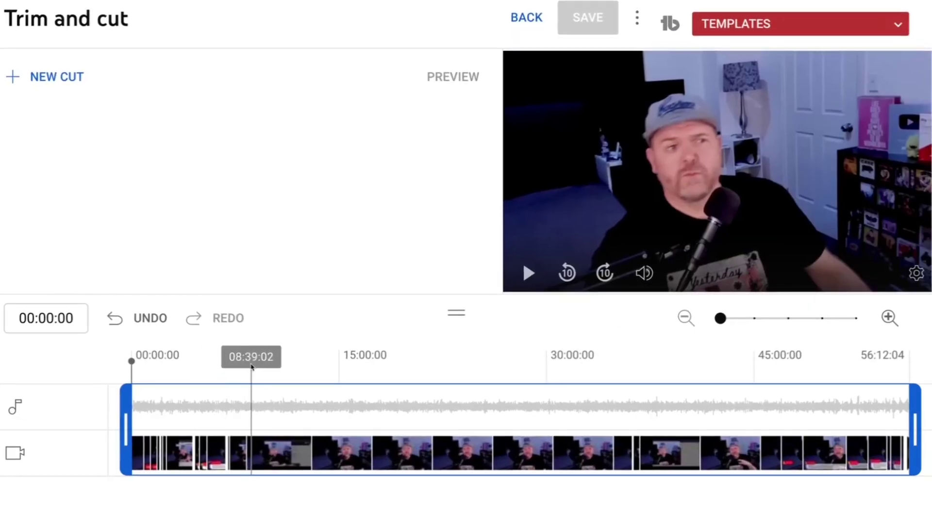
pyautogui.click(236, 365)
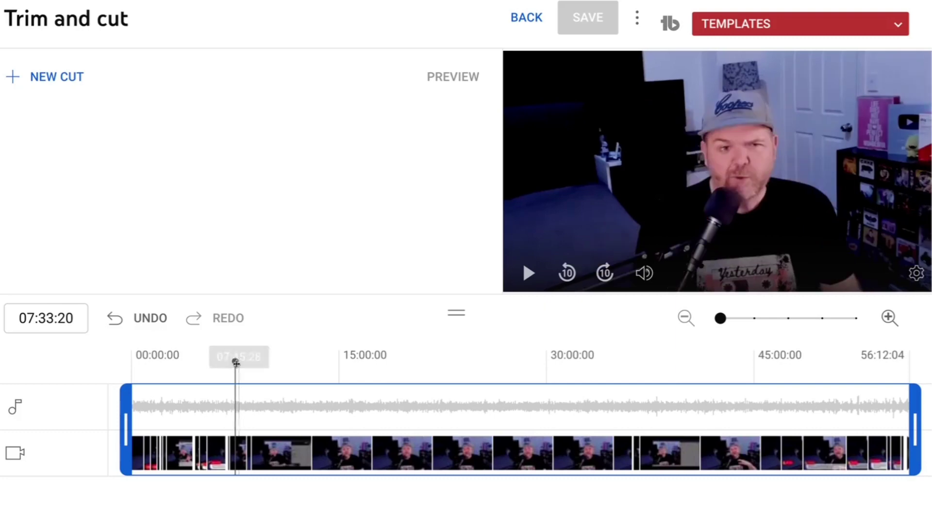
pyautogui.click(749, 322)
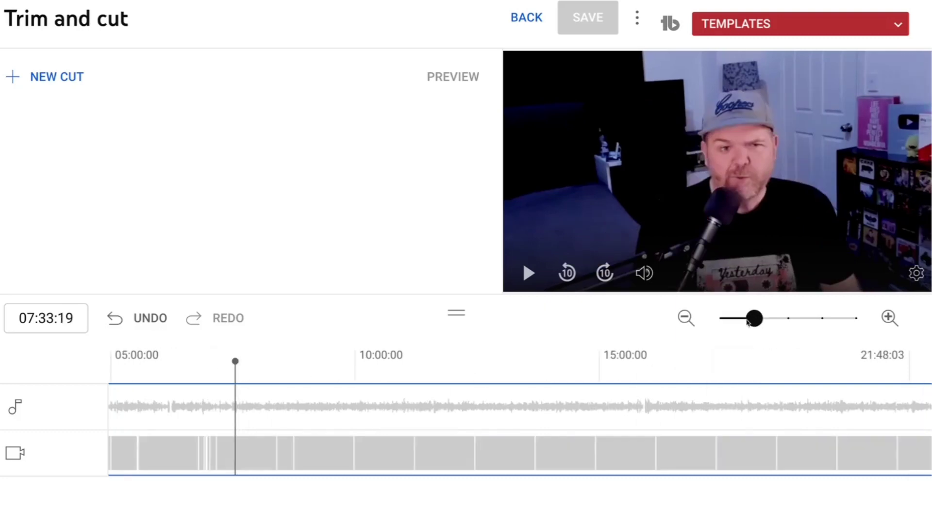
pyautogui.moveTo(755, 322); pyautogui.dragTo(806, 321)
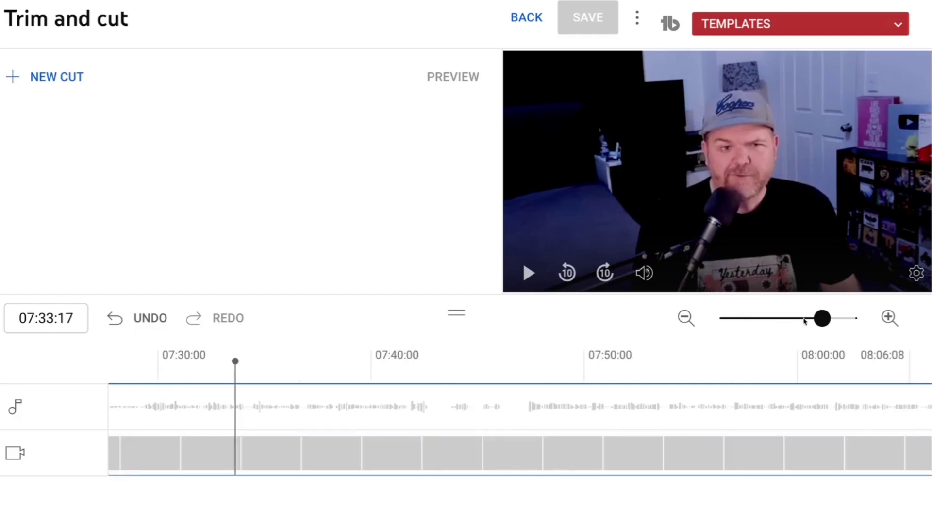
# Play from about 07:43 to locate the intro's end near 07:47, then zoom back out
pyautogui.click(524, 362)
pyautogui.click(463, 362)
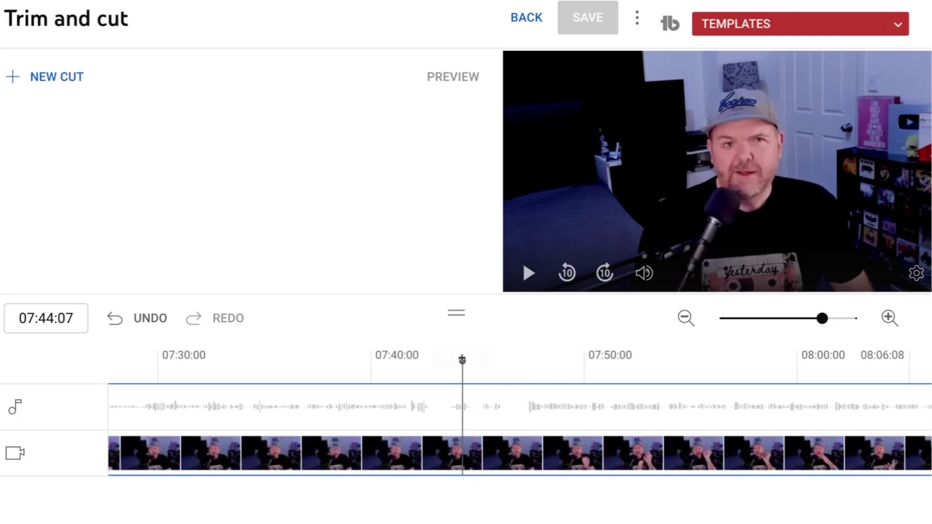
pyautogui.moveTo(462, 362); pyautogui.dragTo(453, 361)
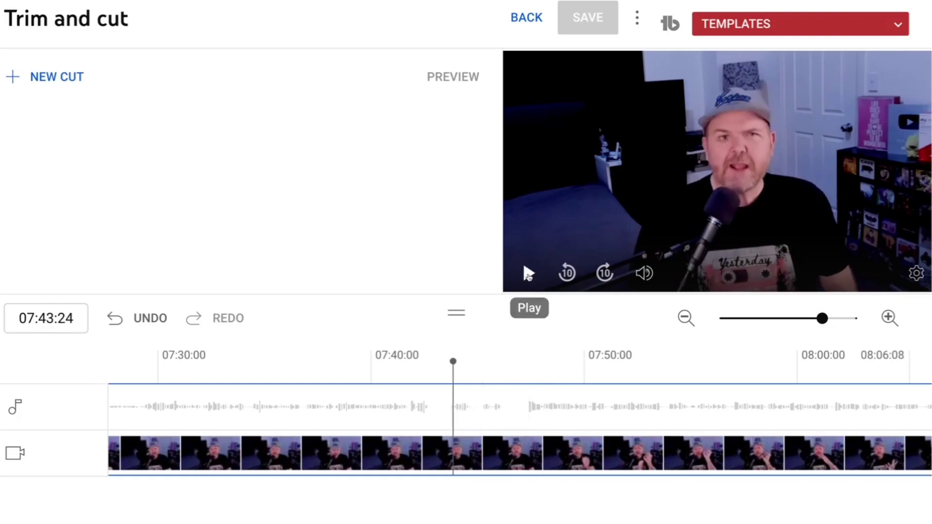
pyautogui.click(528, 275)
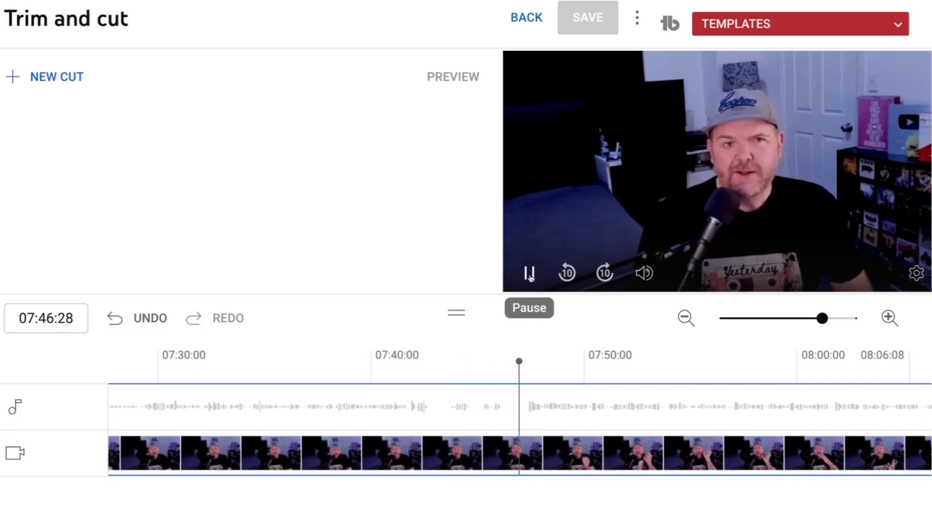
pyautogui.click(529, 274)
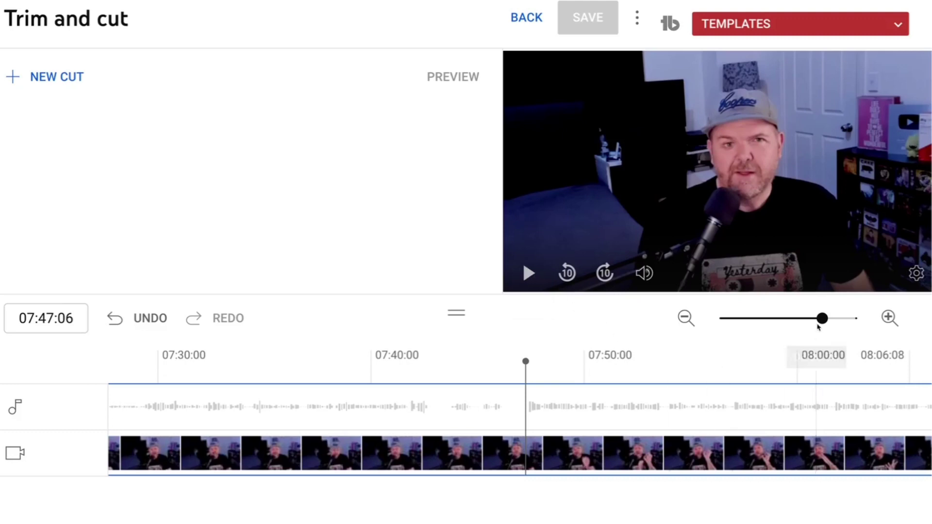
pyautogui.moveTo(823, 319); pyautogui.dragTo(721, 319)
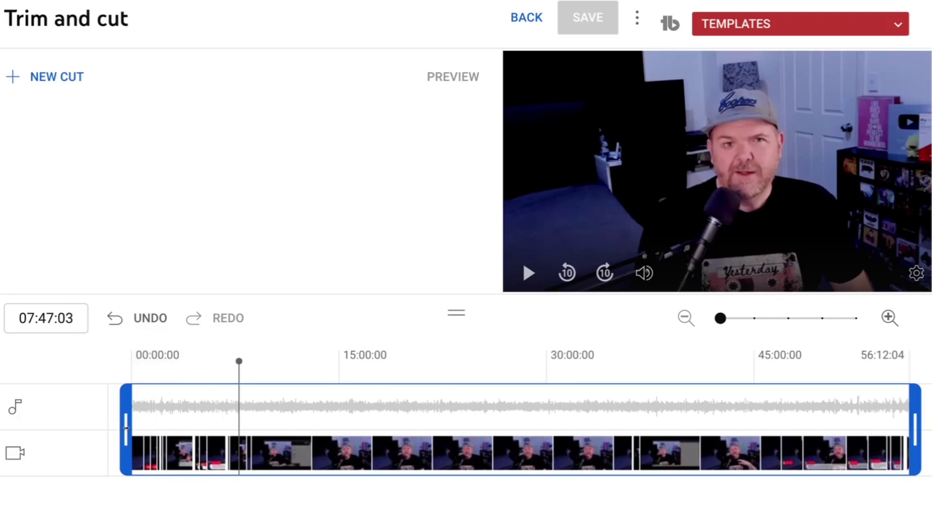
# Move the start trim handle to 07:47:07 and preview the new beginning
pyautogui.moveTo(126, 430); pyautogui.dragTo(233, 435)
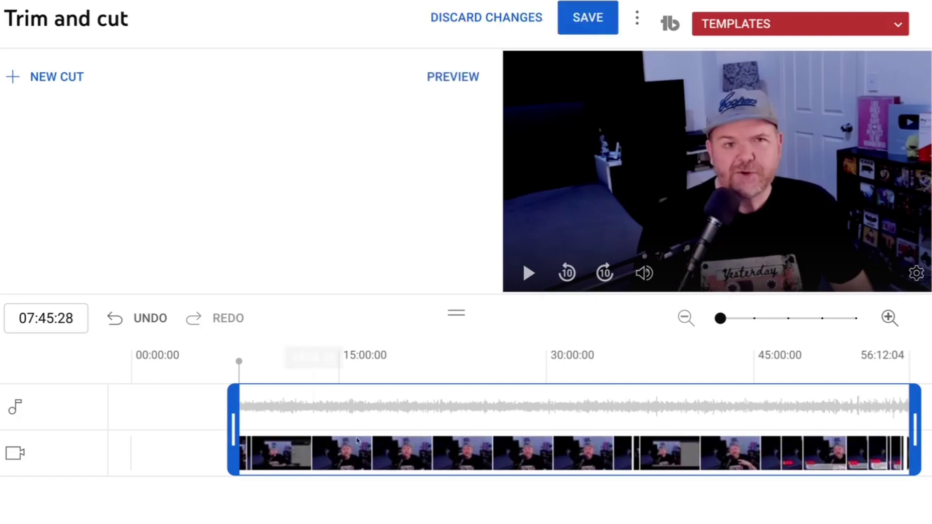
pyautogui.click(734, 322)
pyautogui.moveTo(748, 322); pyautogui.dragTo(804, 317)
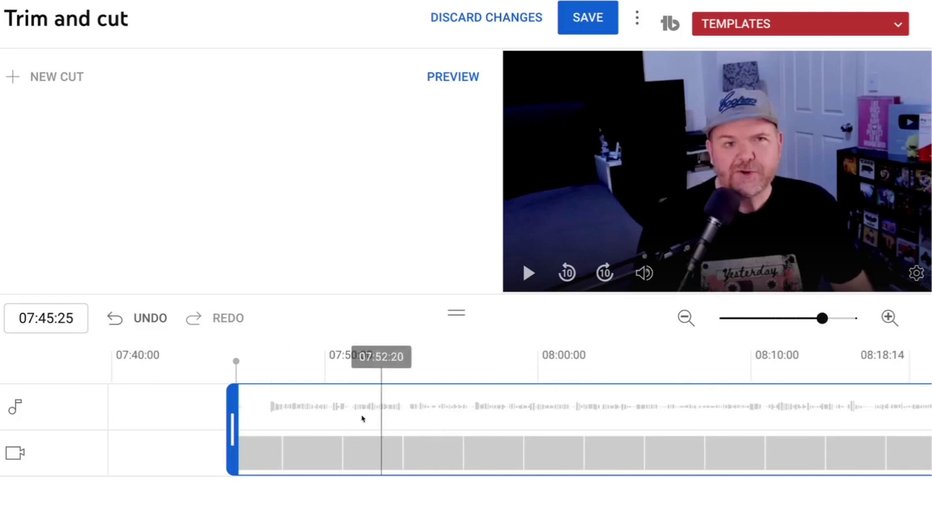
pyautogui.moveTo(232, 435); pyautogui.dragTo(258, 436)
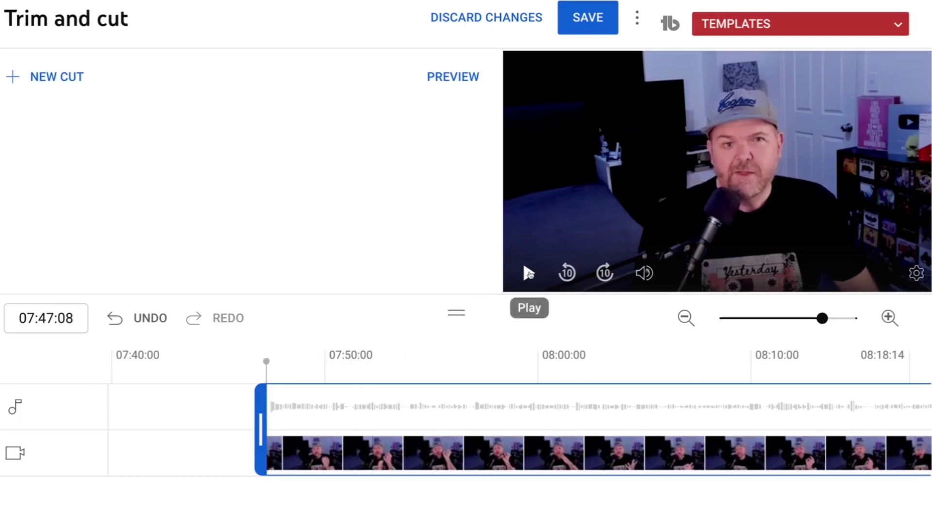
pyautogui.click(529, 274)
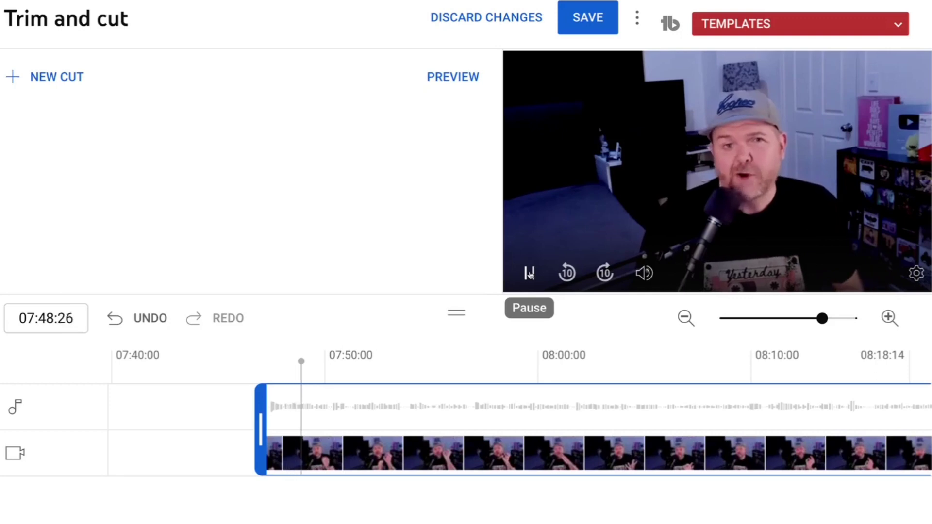
pyautogui.click(530, 275)
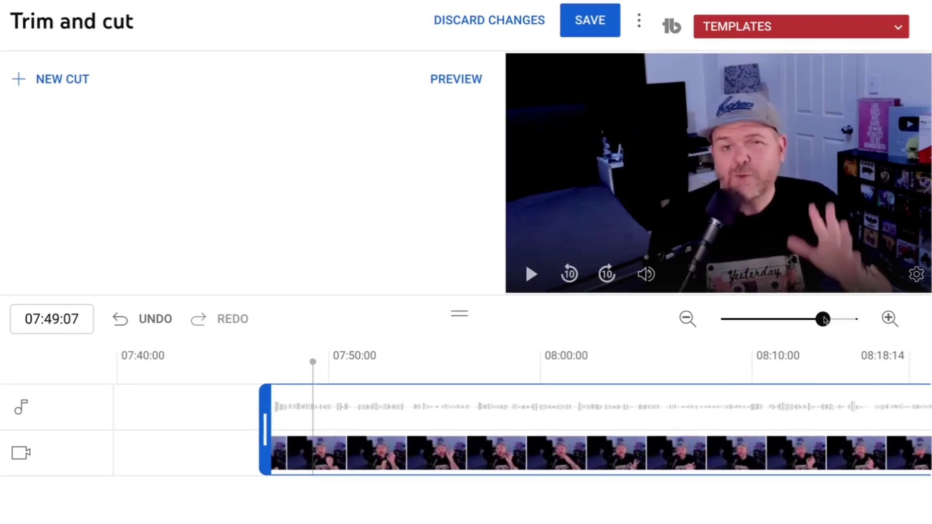
# Pull the end trim back to about 50:40 and play the ending from 50:38 to check it
pyautogui.moveTo(824, 320); pyautogui.dragTo(723, 320)
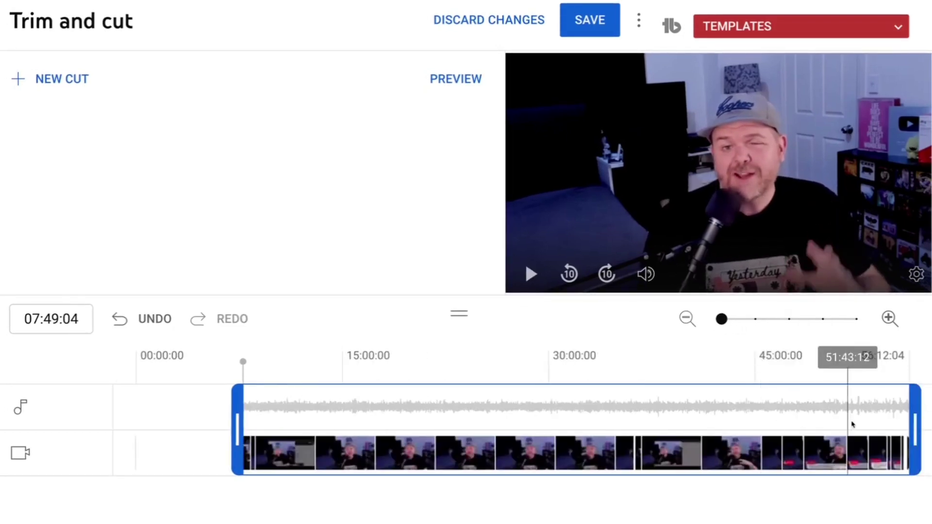
pyautogui.moveTo(915, 417); pyautogui.dragTo(844, 421)
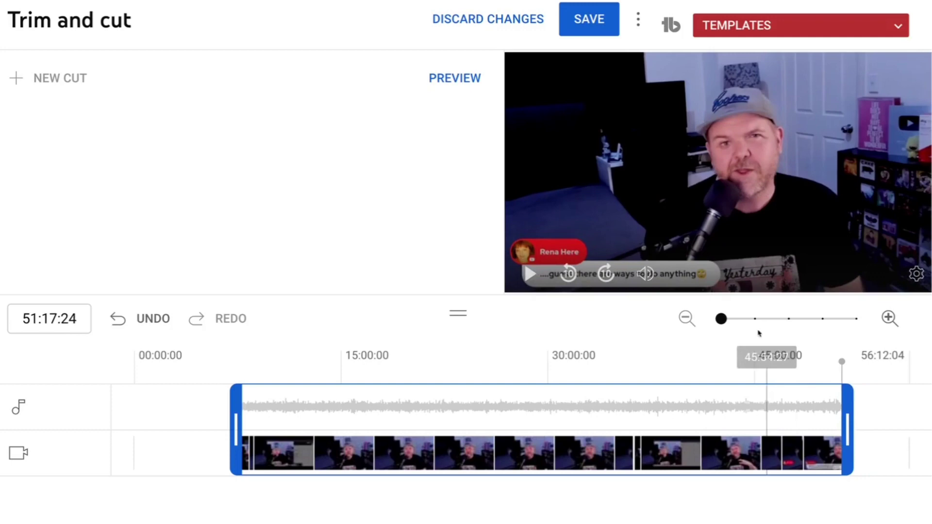
pyautogui.moveTo(724, 319); pyautogui.dragTo(789, 318)
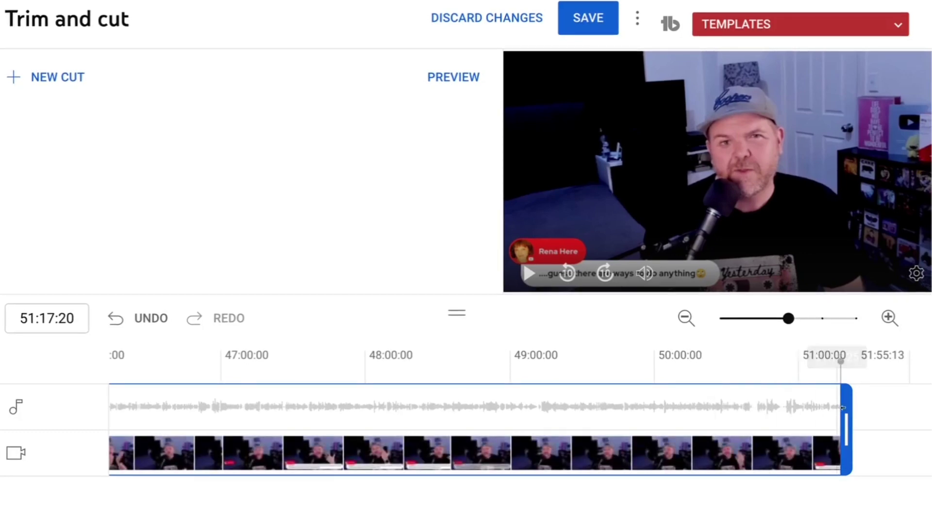
pyautogui.moveTo(849, 422); pyautogui.dragTo(722, 422)
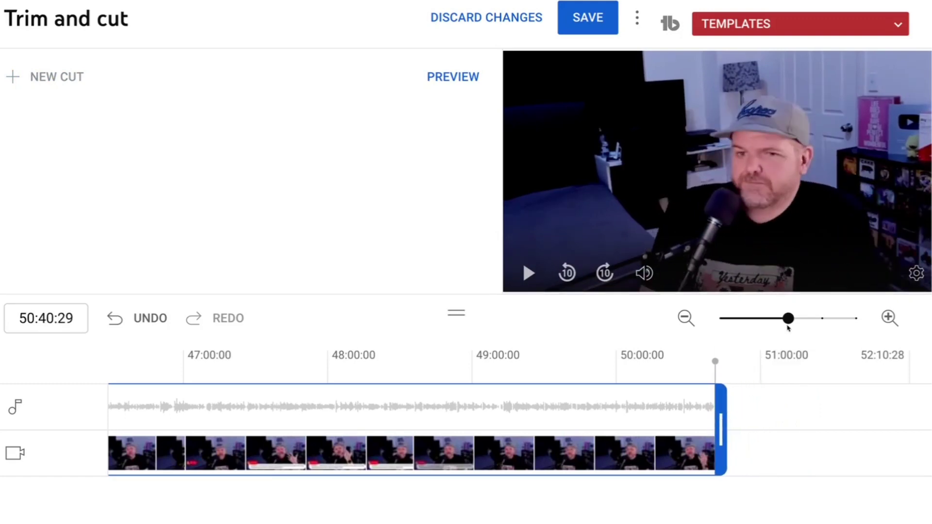
pyautogui.moveTo(789, 320); pyautogui.dragTo(822, 318)
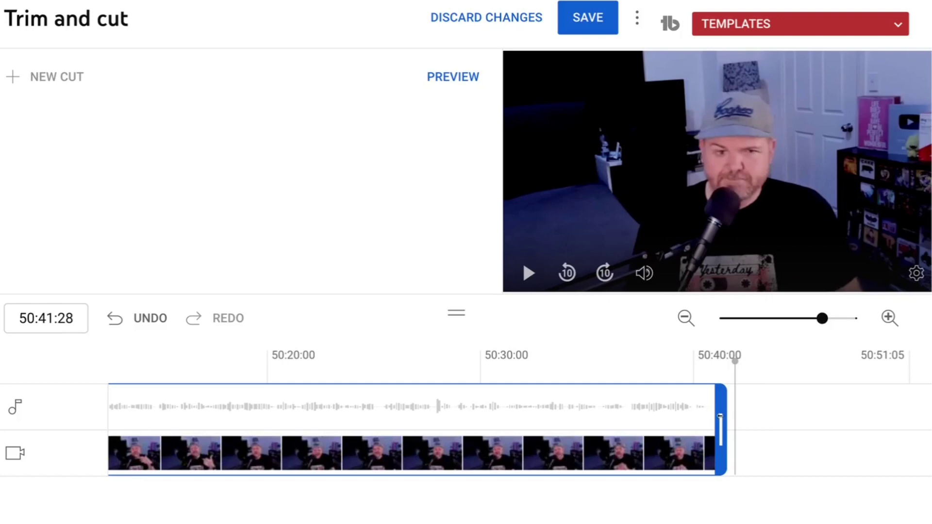
pyautogui.moveTo(721, 419); pyautogui.dragTo(716, 416)
pyautogui.click(652, 368)
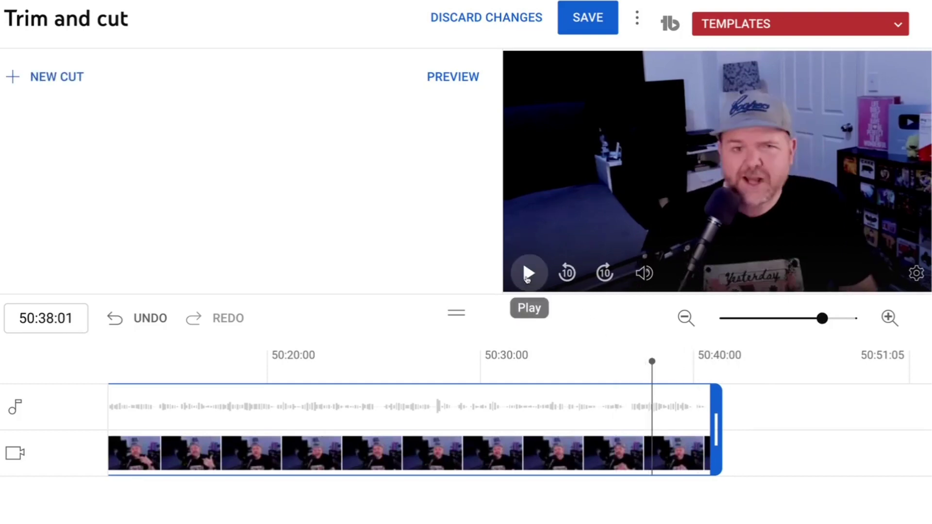
pyautogui.click(527, 275)
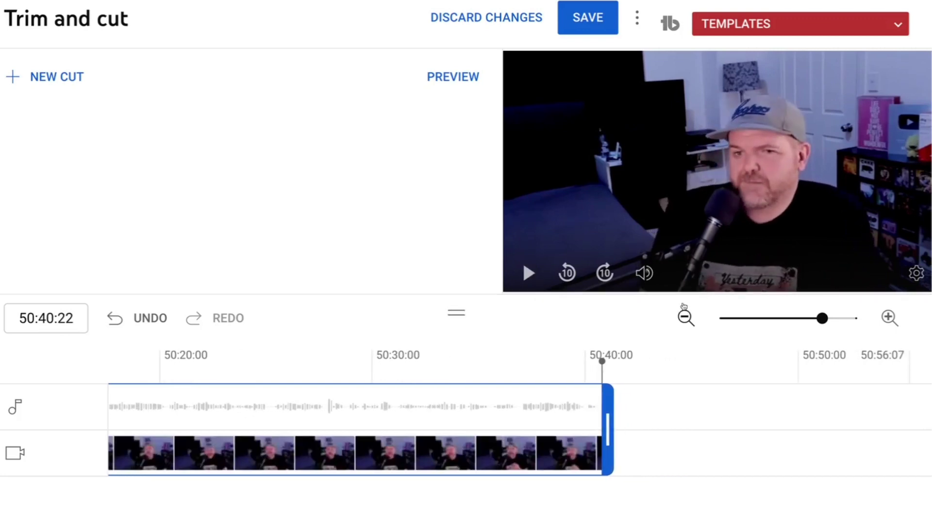
pyautogui.click(685, 317)
pyautogui.moveTo(781, 321); pyautogui.dragTo(721, 320)
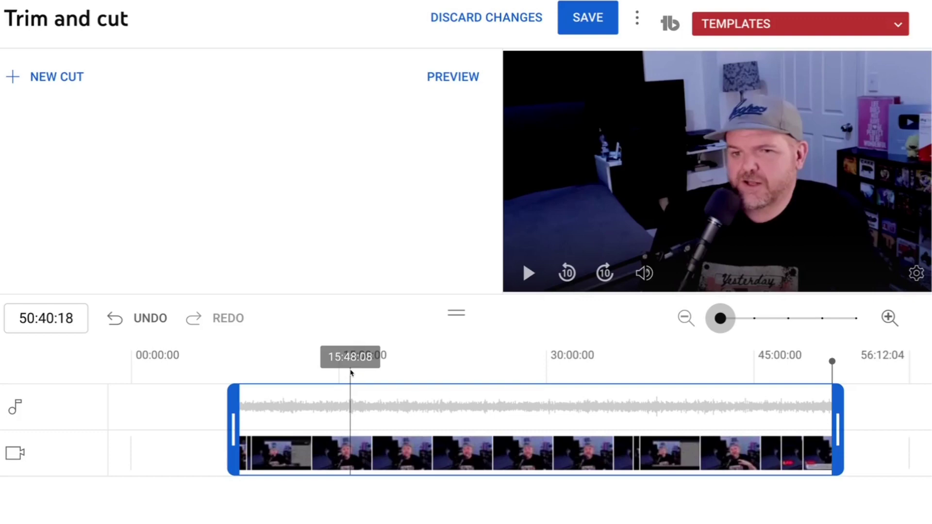
pyautogui.click(352, 373)
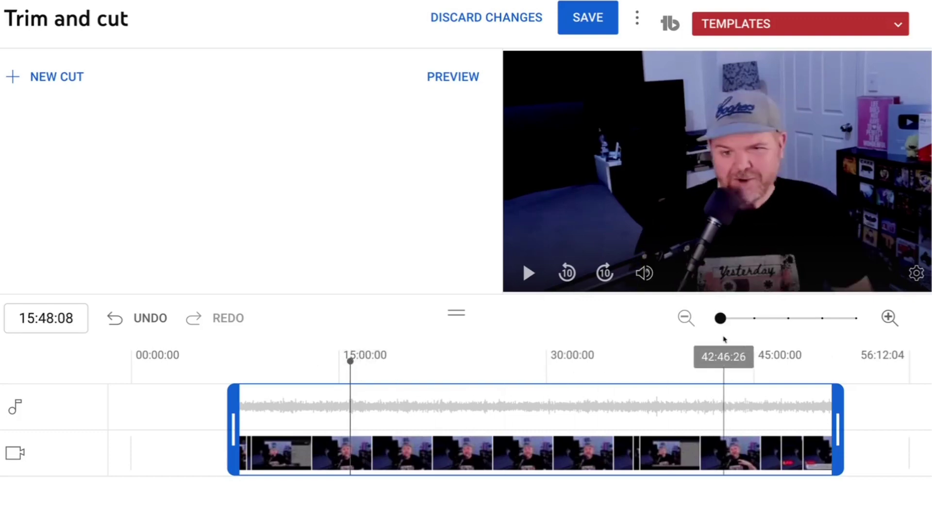
pyautogui.moveTo(721, 319); pyautogui.dragTo(822, 318)
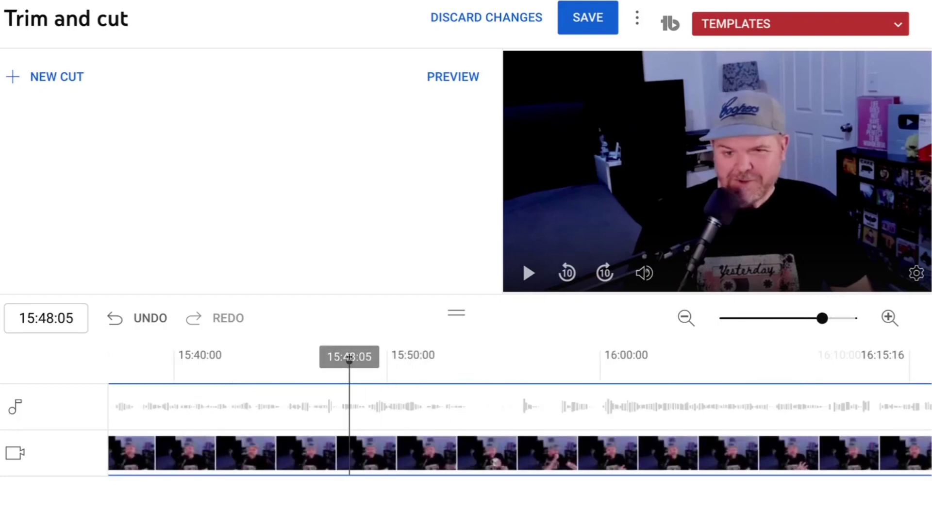
pyautogui.moveTo(349, 361); pyautogui.dragTo(228, 358)
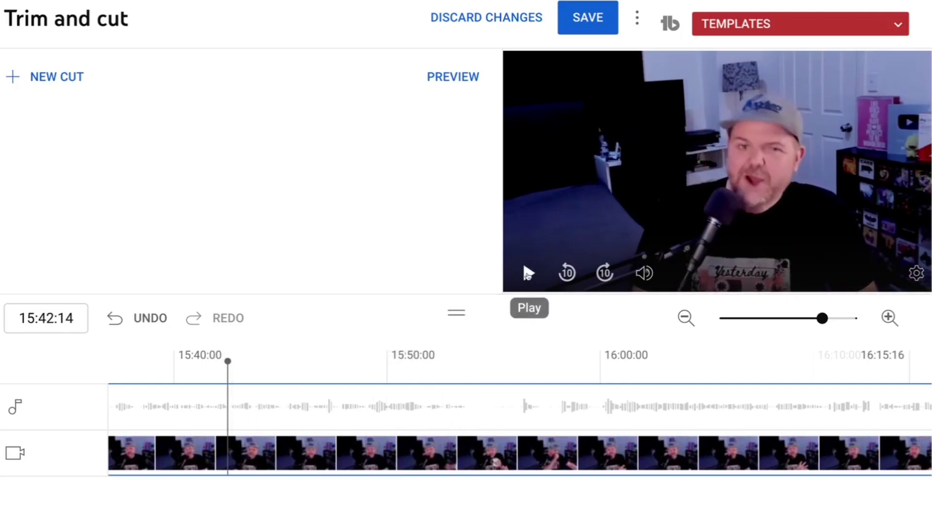
pyautogui.click(528, 275)
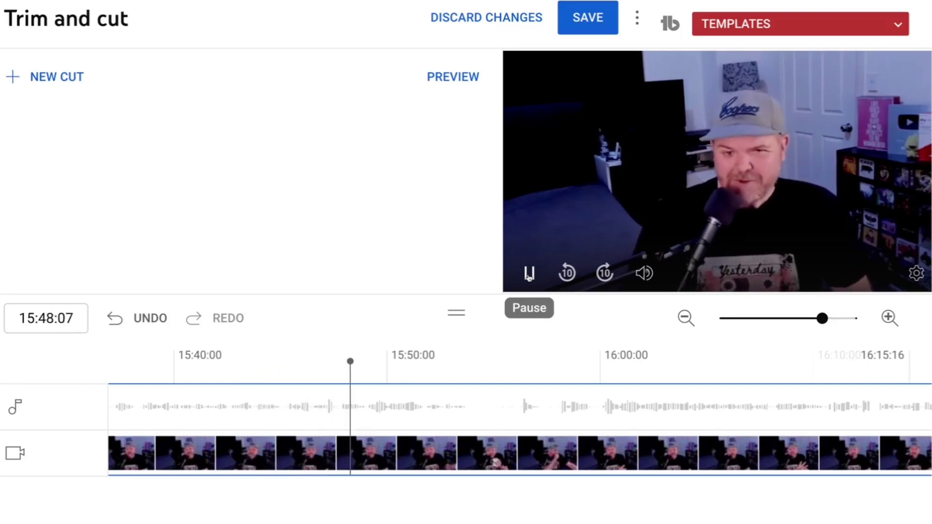
pyautogui.click(534, 275)
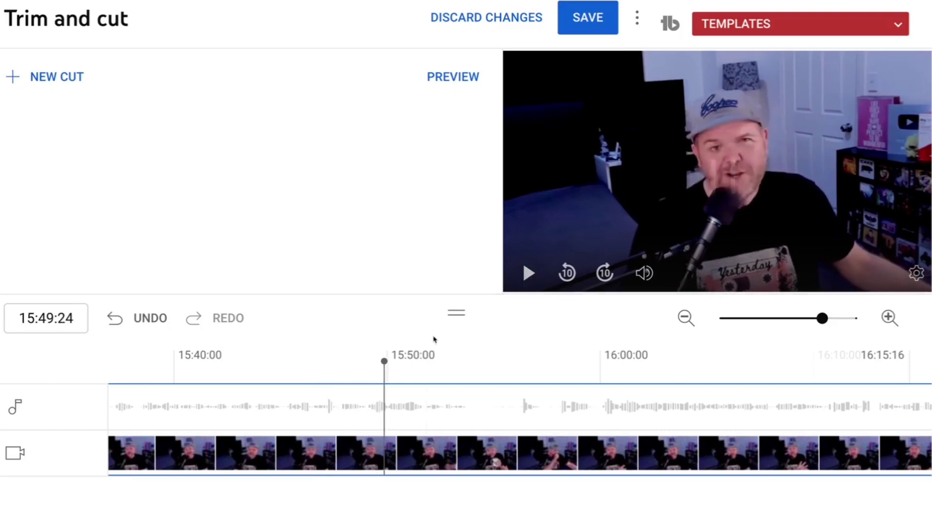
pyautogui.moveTo(382, 362); pyautogui.dragTo(365, 359)
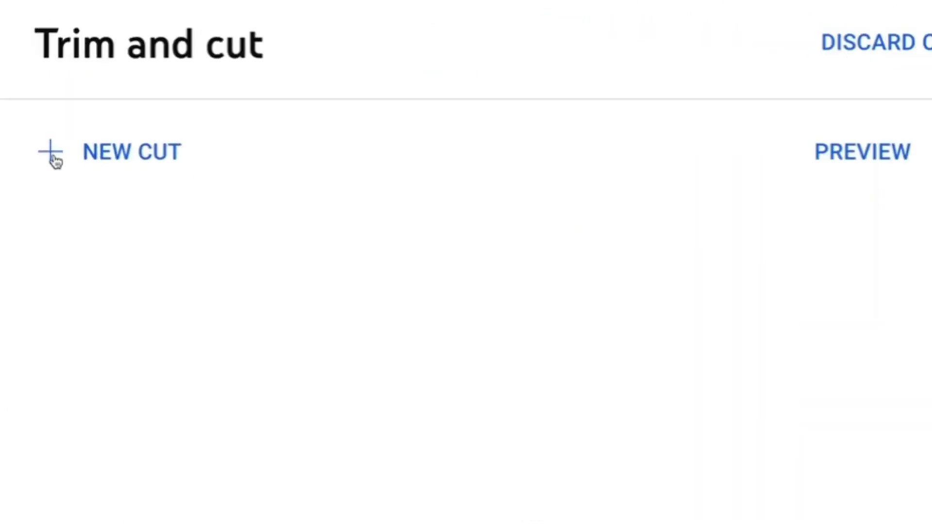
# Add a new cut starting at 15:48:28 and set its end to 15:59:29
pyautogui.click(15, 82)
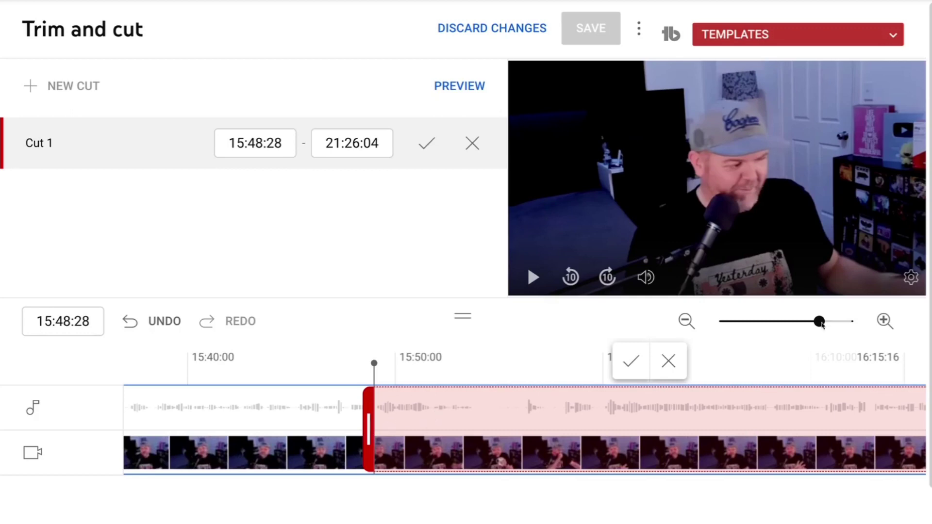
pyautogui.moveTo(822, 324); pyautogui.dragTo(763, 322)
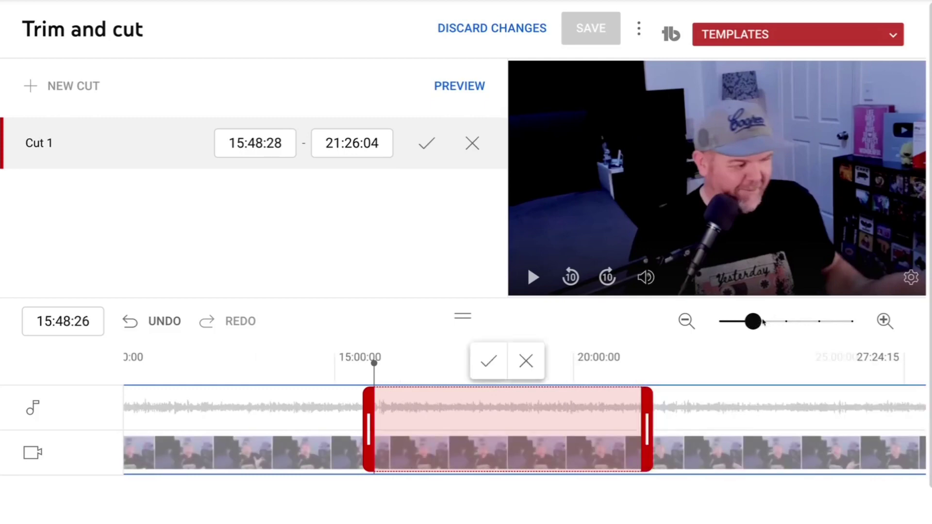
pyautogui.moveTo(647, 428); pyautogui.dragTo(369, 415)
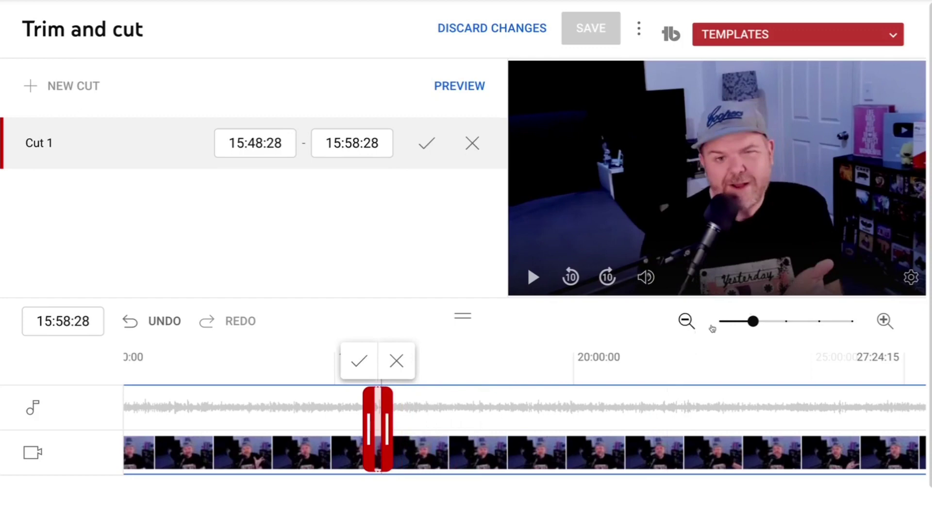
pyautogui.moveTo(747, 322); pyautogui.dragTo(812, 324)
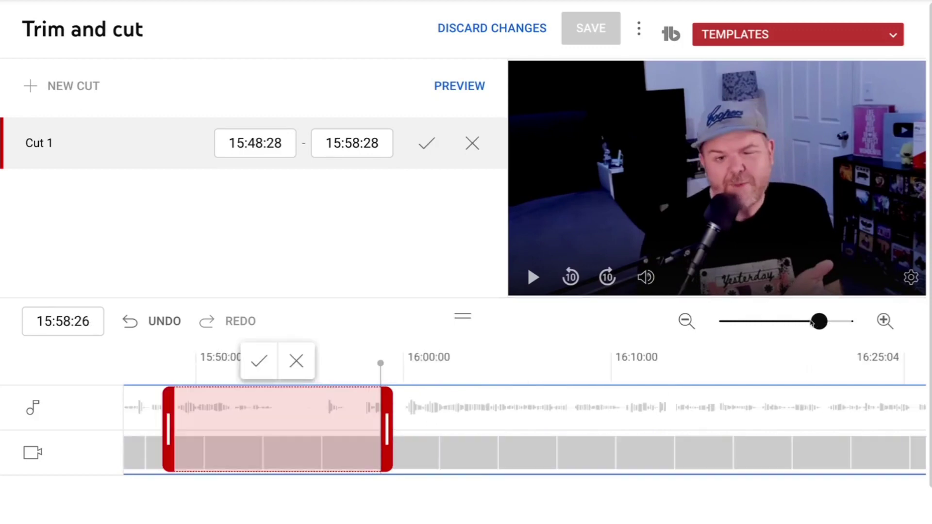
pyautogui.moveTo(387, 427); pyautogui.dragTo(407, 422)
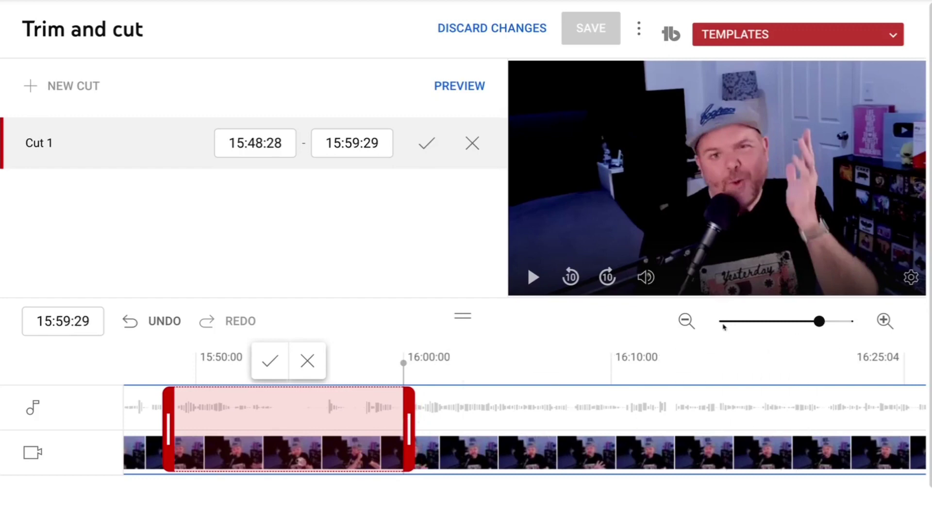
pyautogui.moveTo(812, 322); pyautogui.dragTo(802, 322)
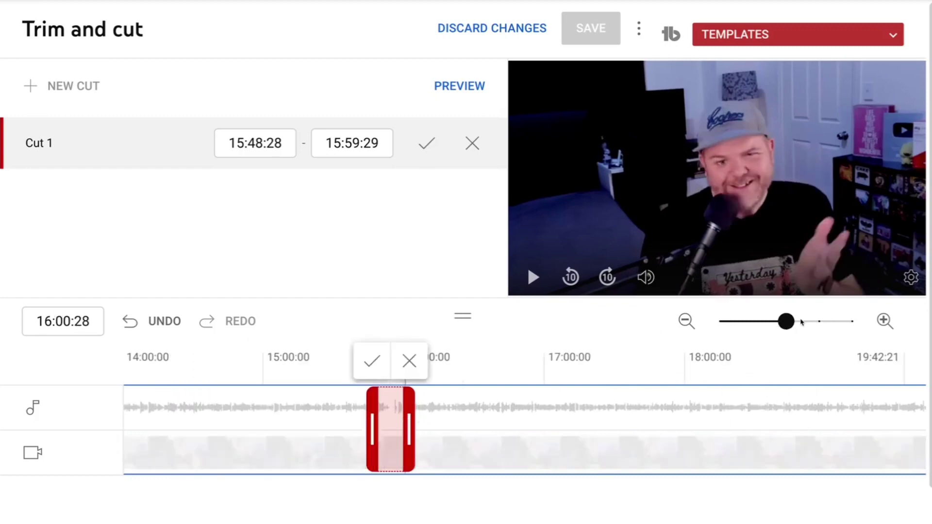
# Preview playback through the cut from 15:40:18 to 16:02:15
pyautogui.click(350, 379)
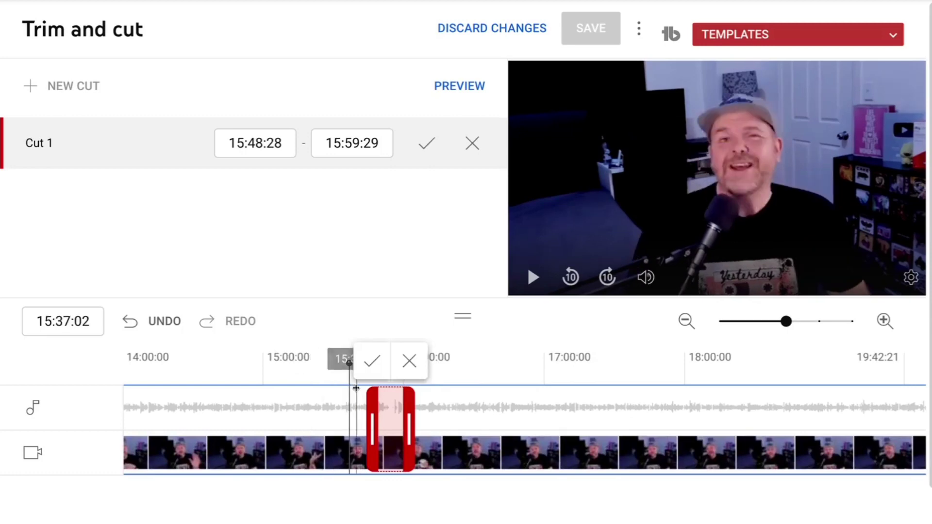
pyautogui.moveTo(350, 389); pyautogui.dragTo(358, 389)
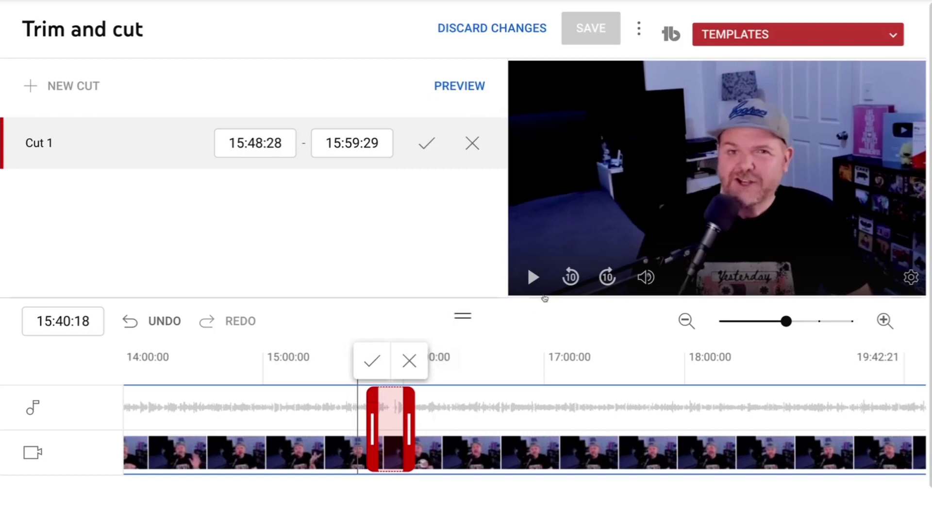
pyautogui.click(533, 276)
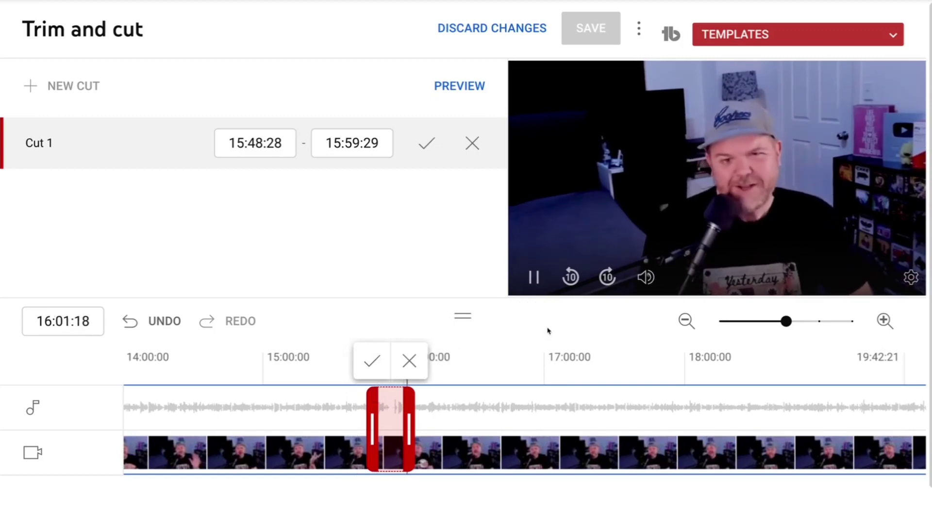
pyautogui.click(533, 277)
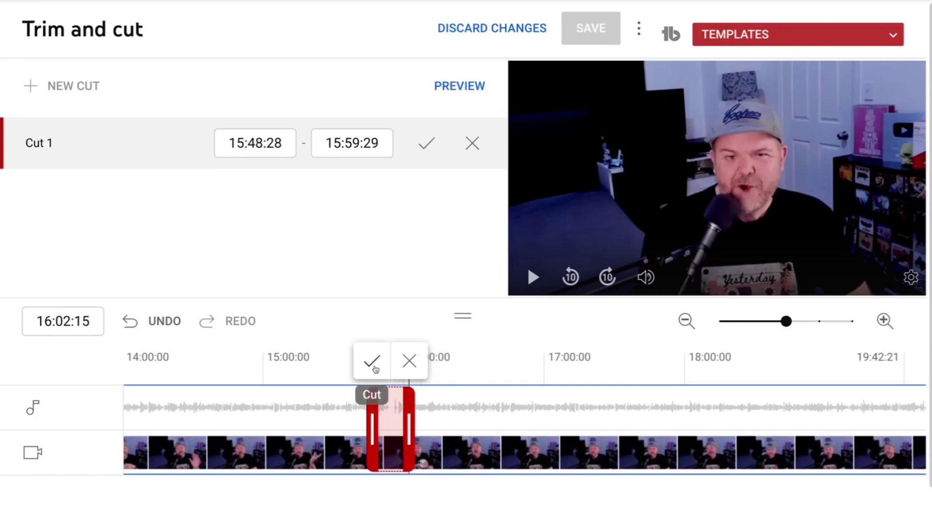
# Confirm Cut 1 spanning 15:48:28 to 15:59:29
pyautogui.click(373, 365)
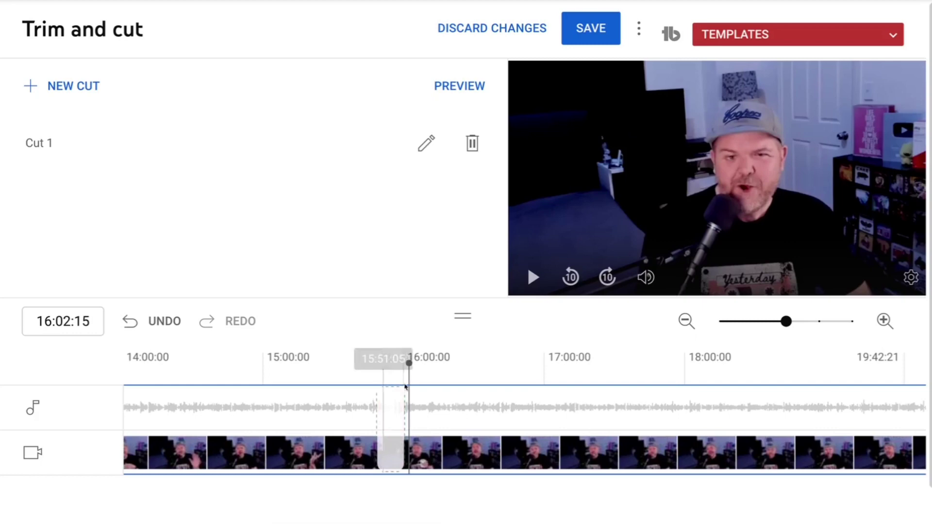
pyautogui.moveTo(393, 407)
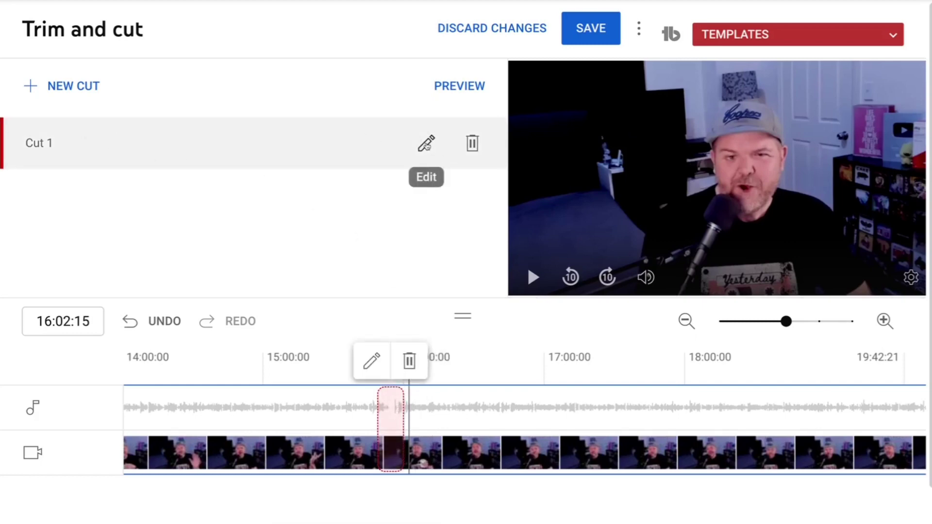
pyautogui.click(427, 144)
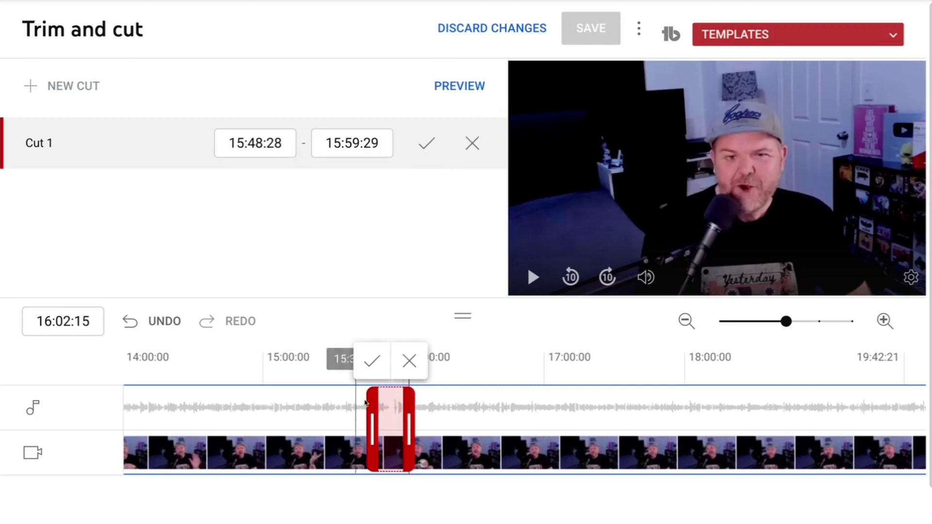
pyautogui.click(373, 361)
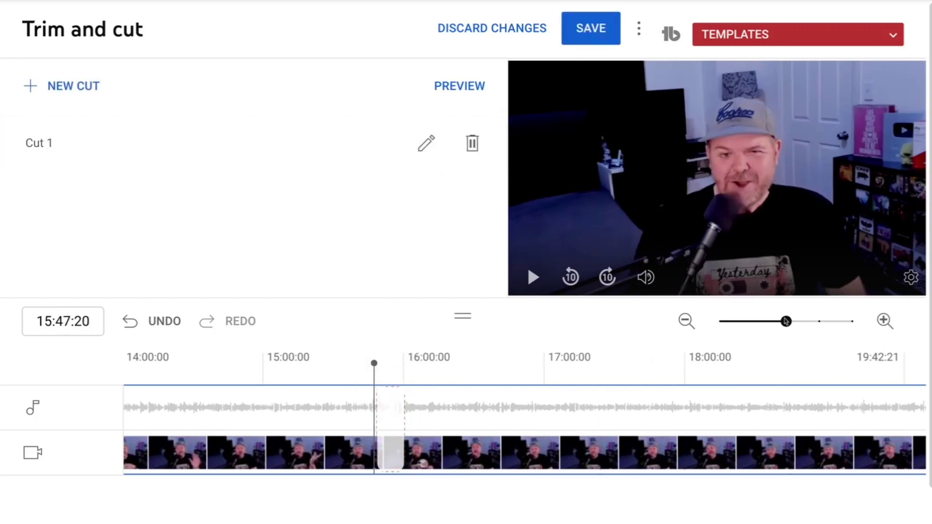
# Start a second cut at 29:38:00, then cancel it
pyautogui.moveTo(787, 322); pyautogui.dragTo(724, 323)
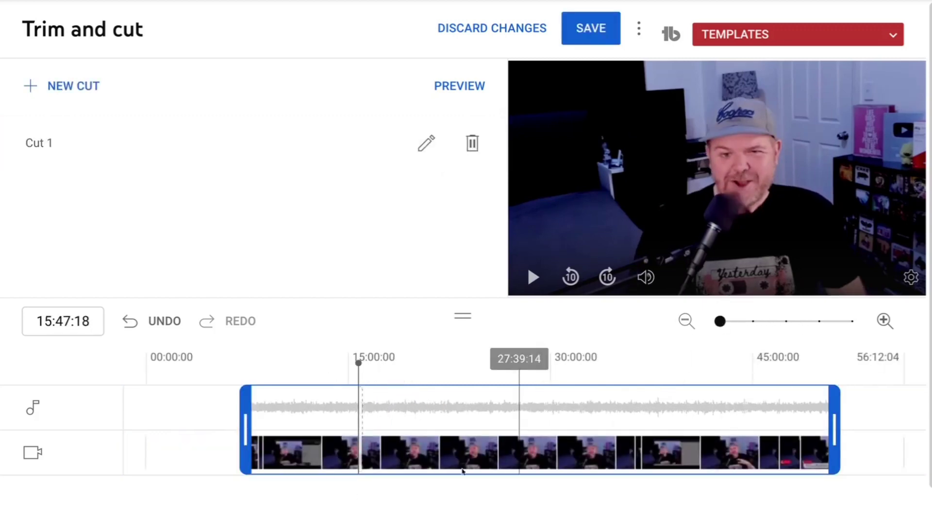
pyautogui.click(401, 407)
pyautogui.moveTo(359, 419)
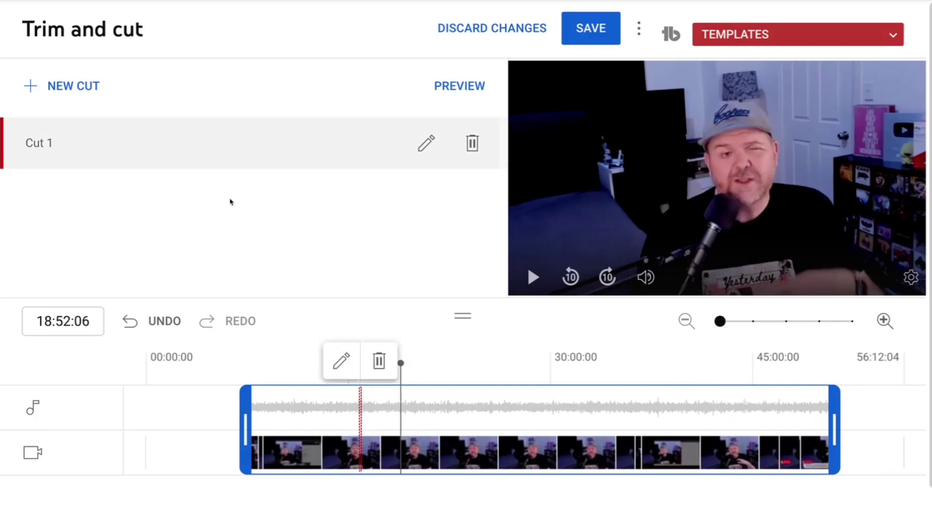
pyautogui.click(546, 367)
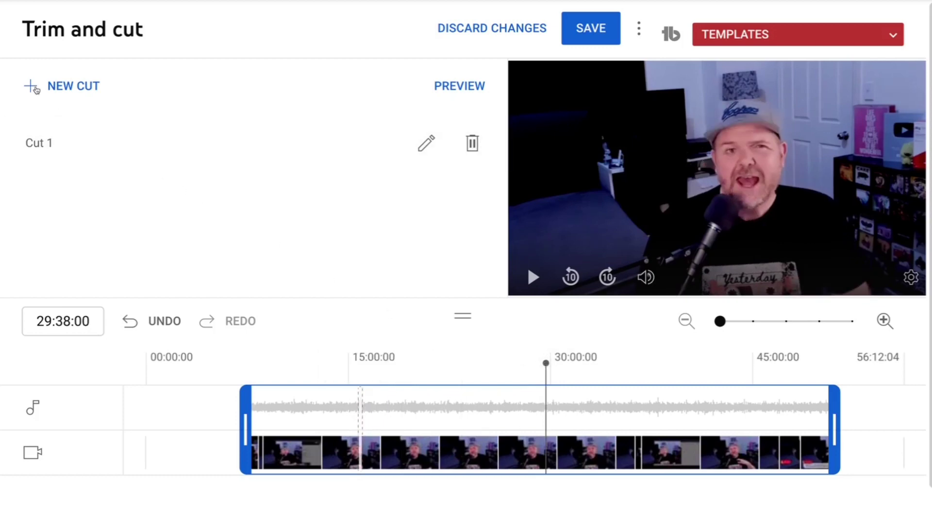
pyautogui.click(35, 87)
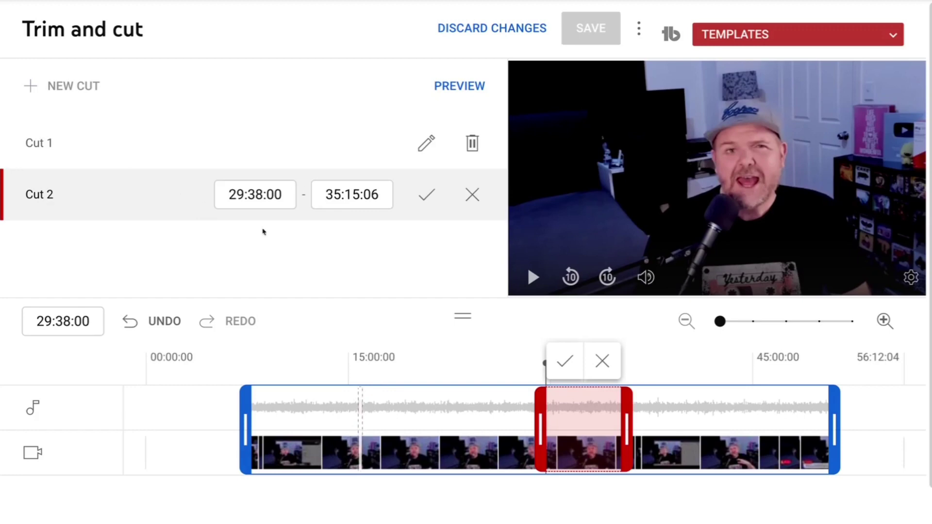
pyautogui.click(472, 195)
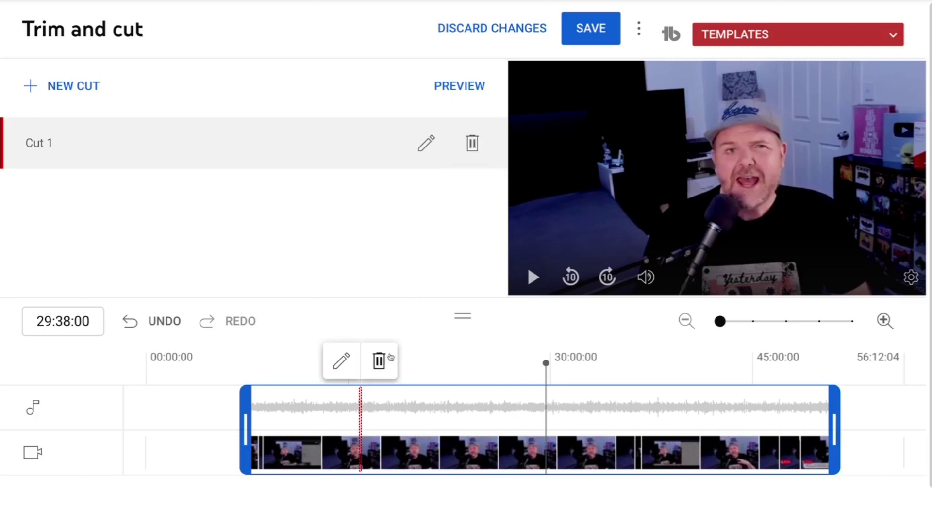
pyautogui.click(437, 365)
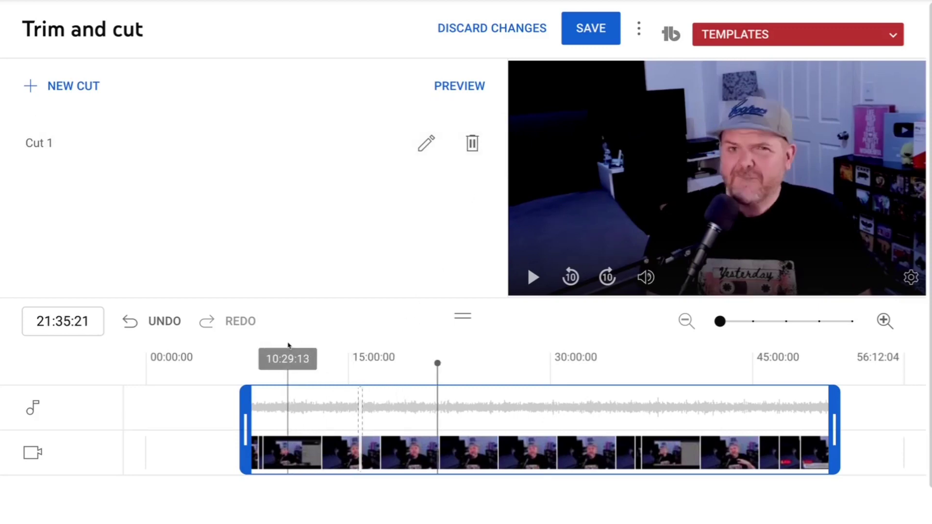
pyautogui.click(290, 342)
pyautogui.click(496, 358)
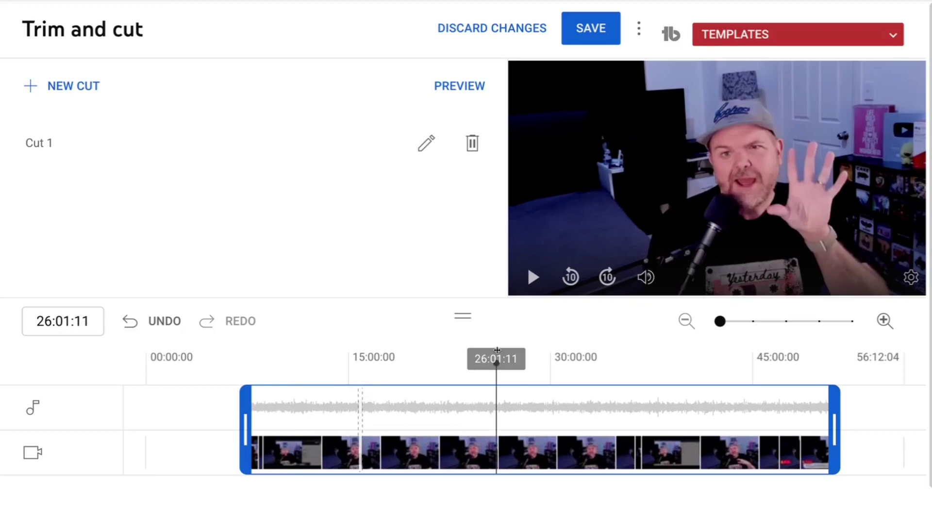
pyautogui.click(651, 358)
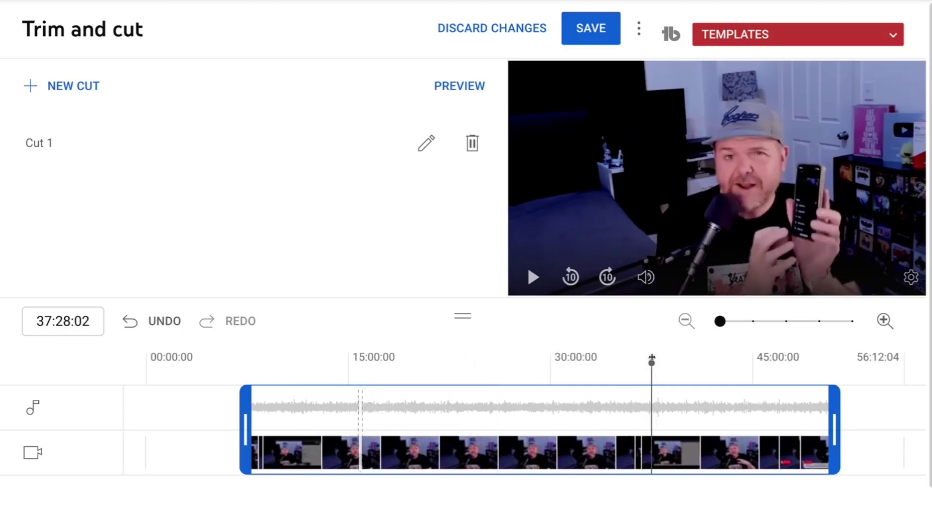
pyautogui.click(714, 359)
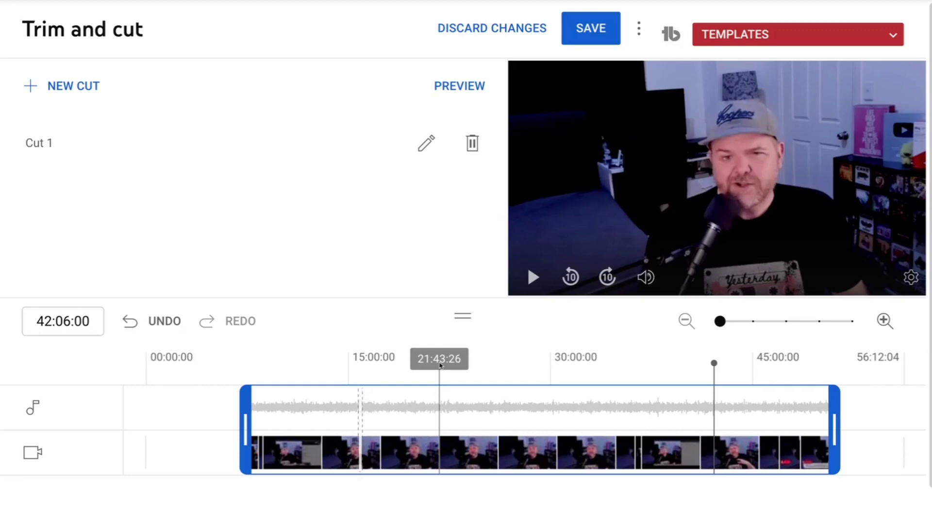
pyautogui.click(355, 365)
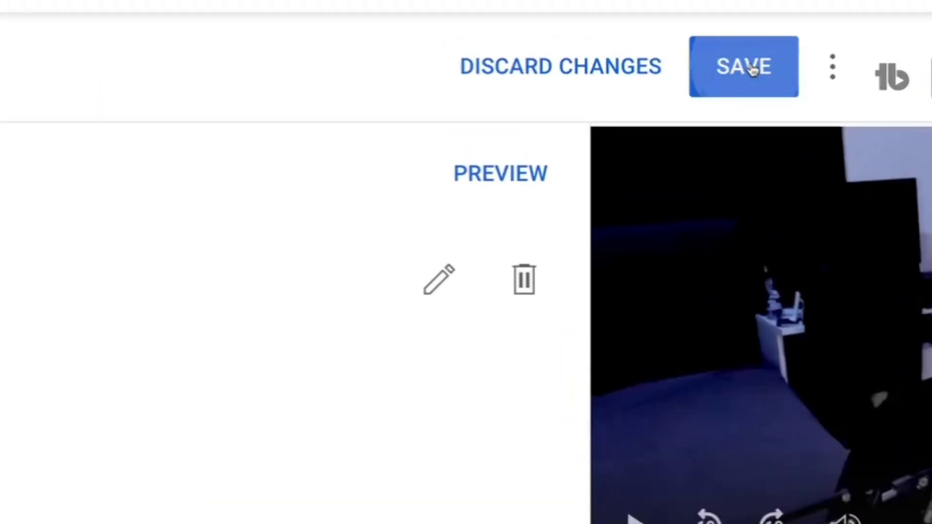
# Save the trim and cut edits, confirming in the Save changes? dialog
pyautogui.click(752, 70)
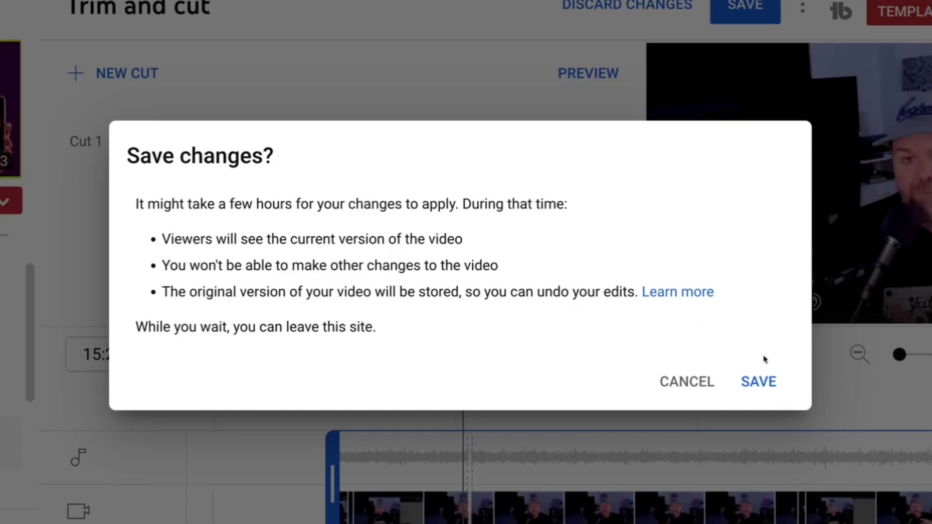
pyautogui.click(761, 382)
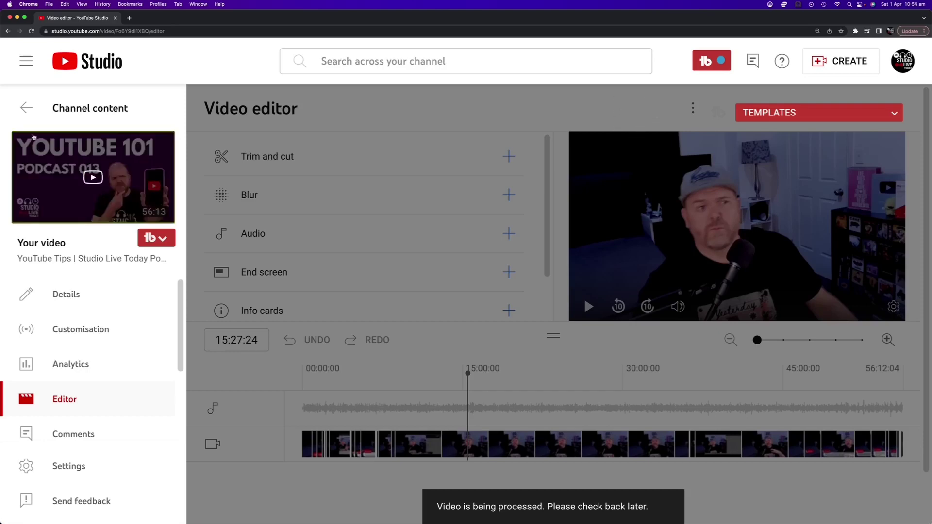
# Check the podcast replay's editor for processing status, then return to the Live content list
pyautogui.click(27, 110)
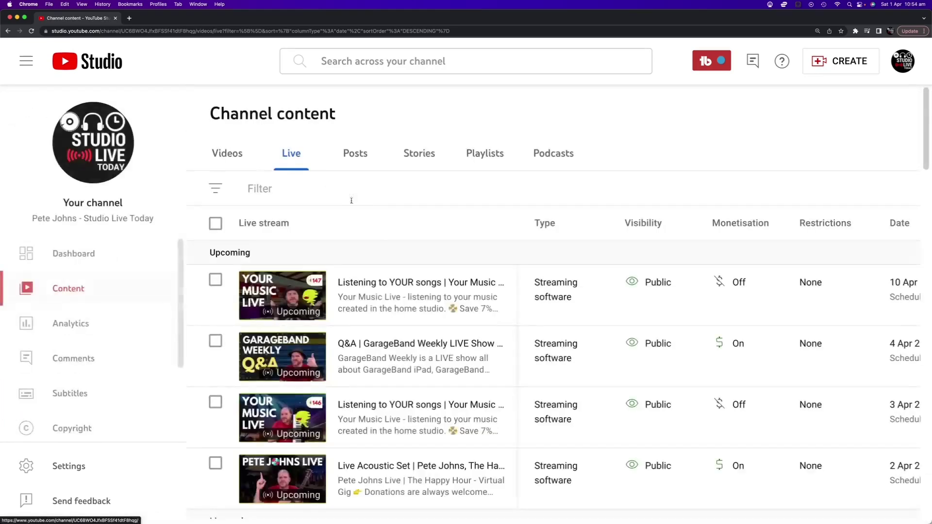
pyautogui.scroll(-4, 375, 320)
pyautogui.scroll(-2, 375, 320)
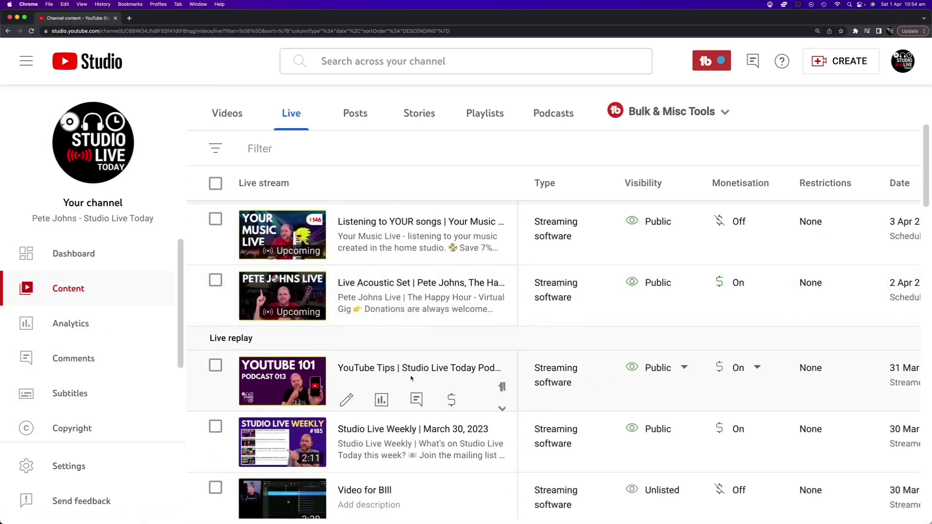
pyautogui.click(346, 400)
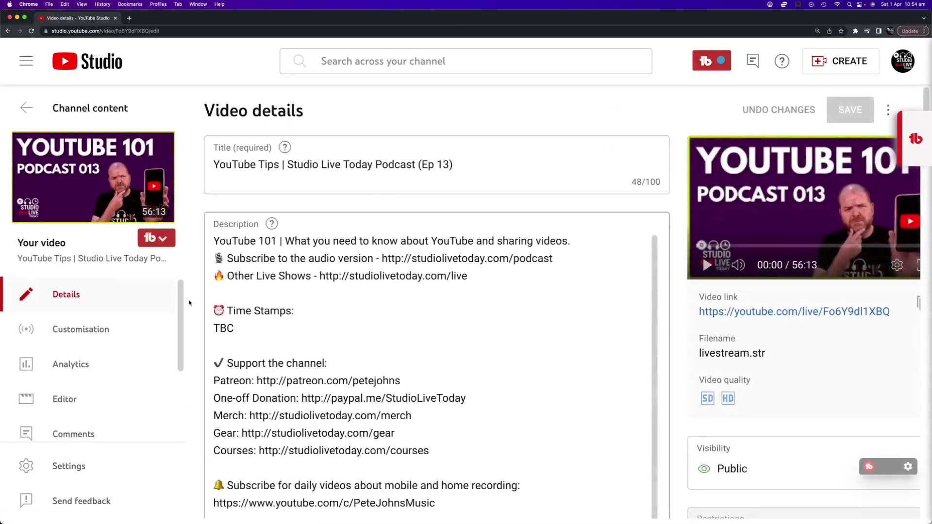
pyautogui.scroll(-2, 104, 374)
pyautogui.click(87, 355)
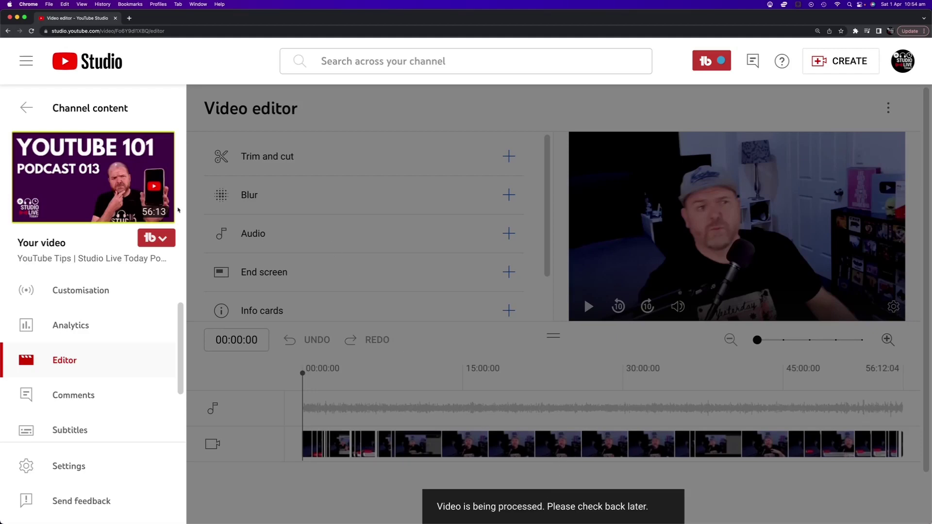
pyautogui.click(79, 109)
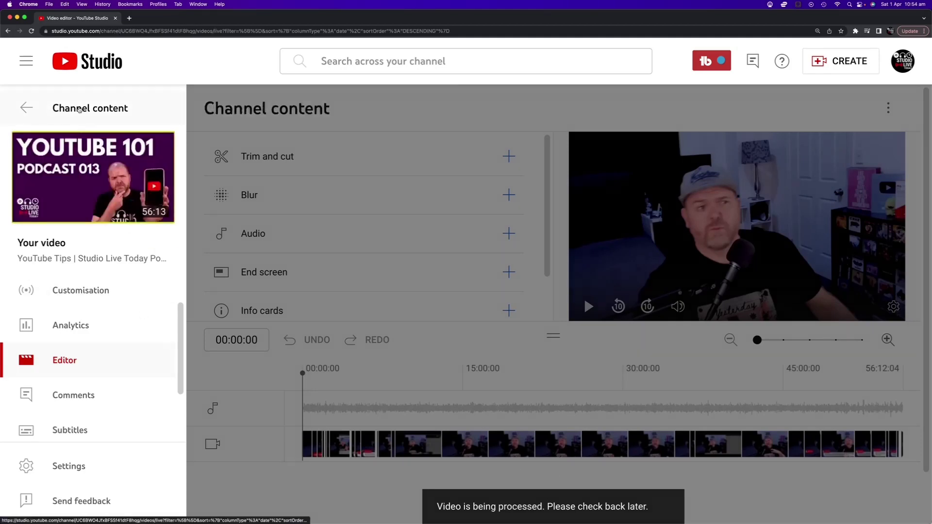
pyautogui.scroll(-3, 485, 364)
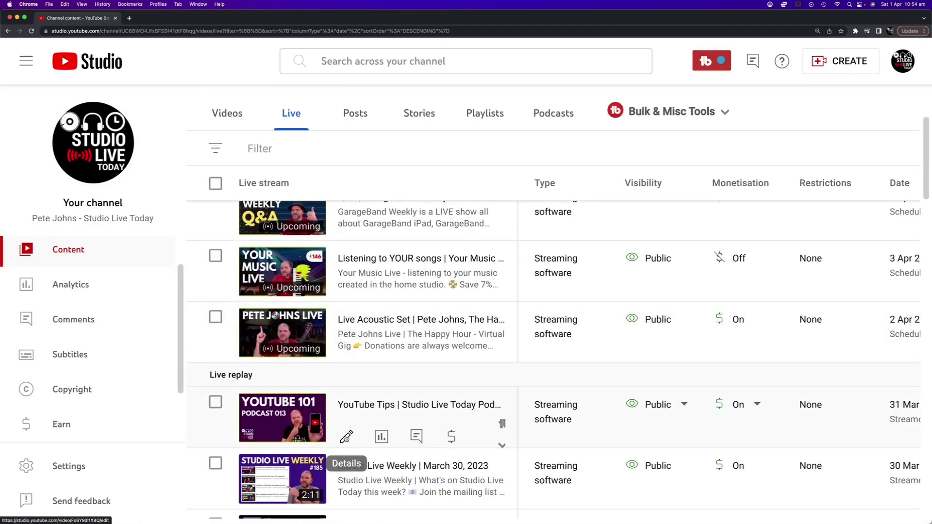
# Open the YouTube Tips podcast's details and place the cursor after 'Time Stamps:' in the description
pyautogui.click(346, 437)
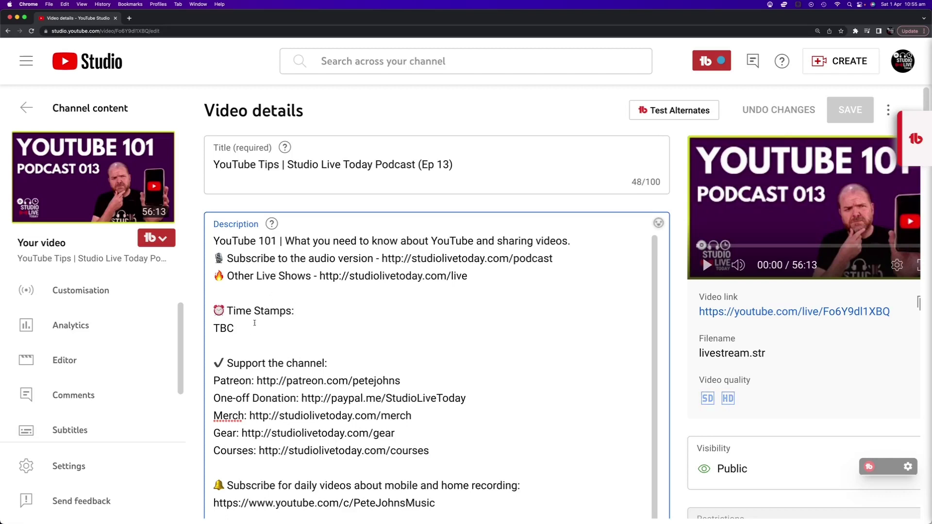
pyautogui.moveTo(158, 214)
pyautogui.click(317, 312)
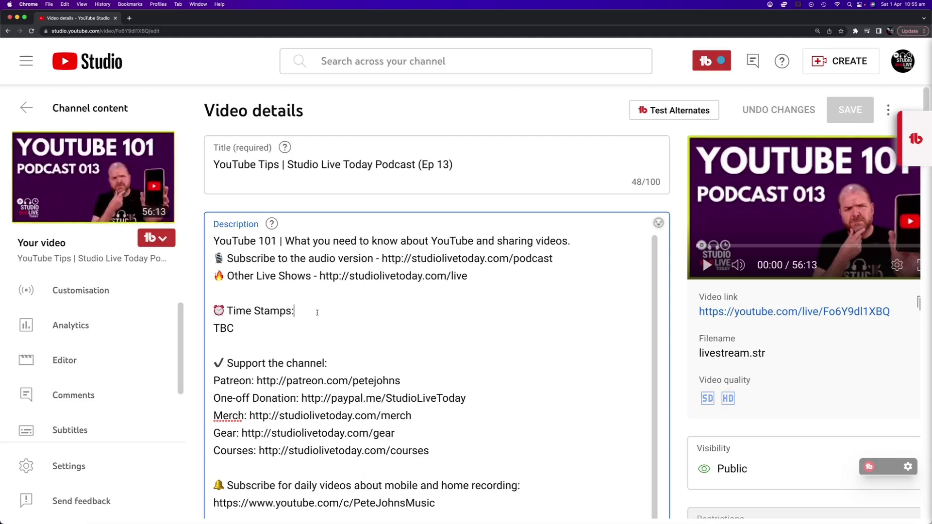